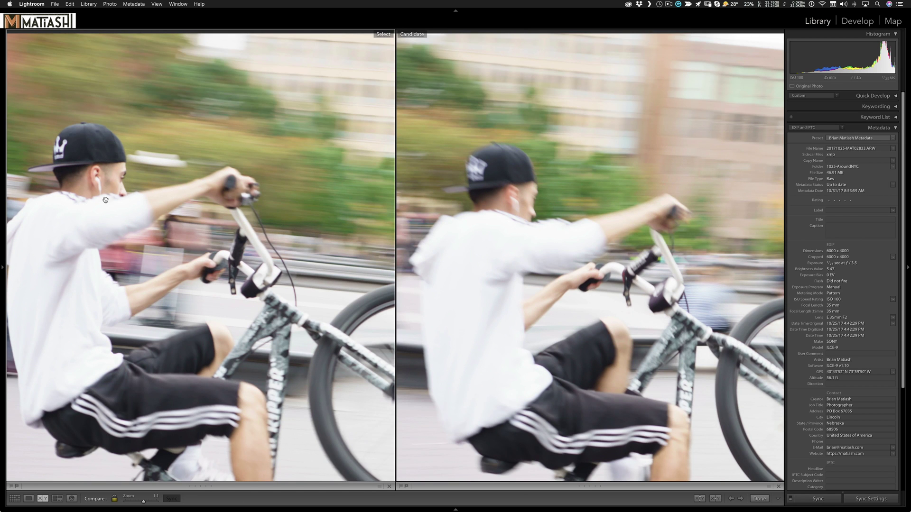
Step: Compare the rider and bike in the two photos at 1:1 zoom and open the Select photo on its own
drag(128, 297, 160, 148)
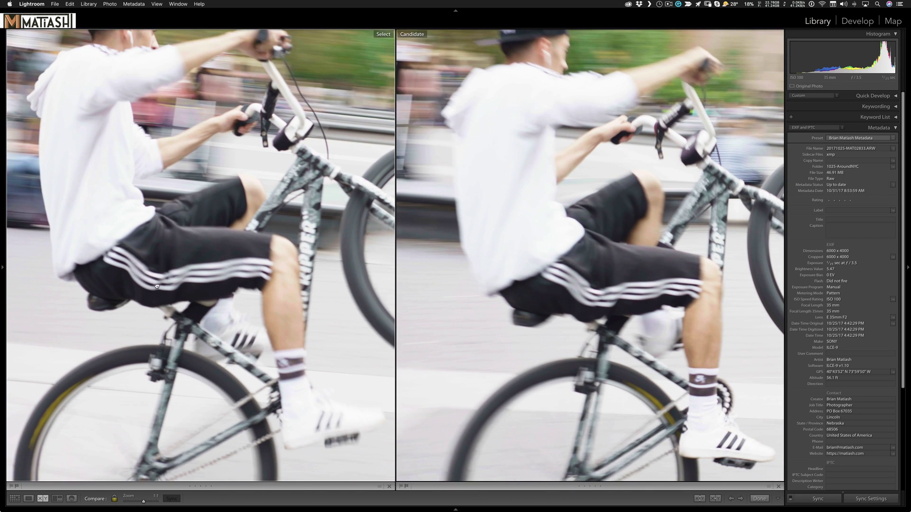
drag(156, 282, 163, 204)
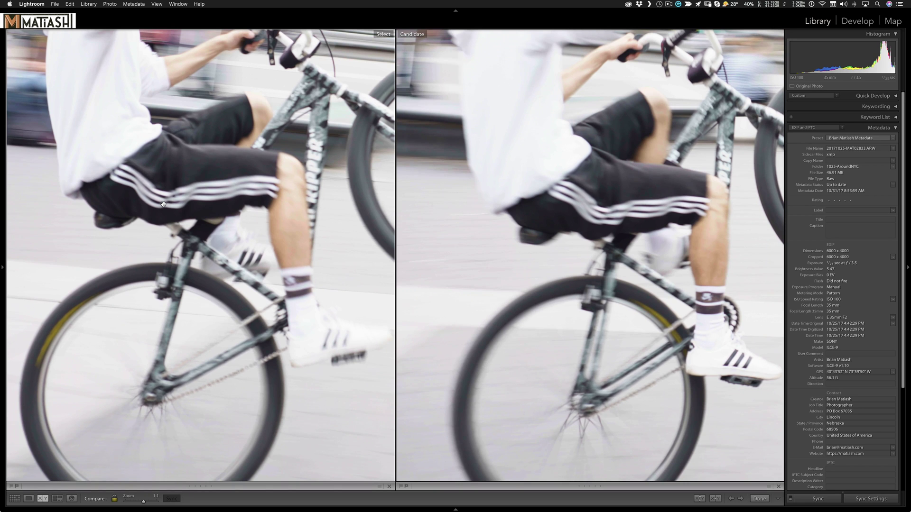
click(163, 204)
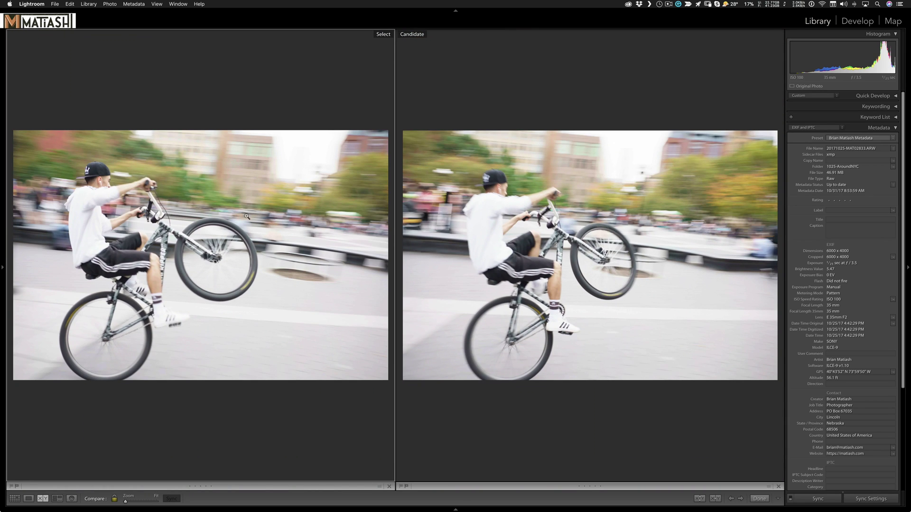
key(e)
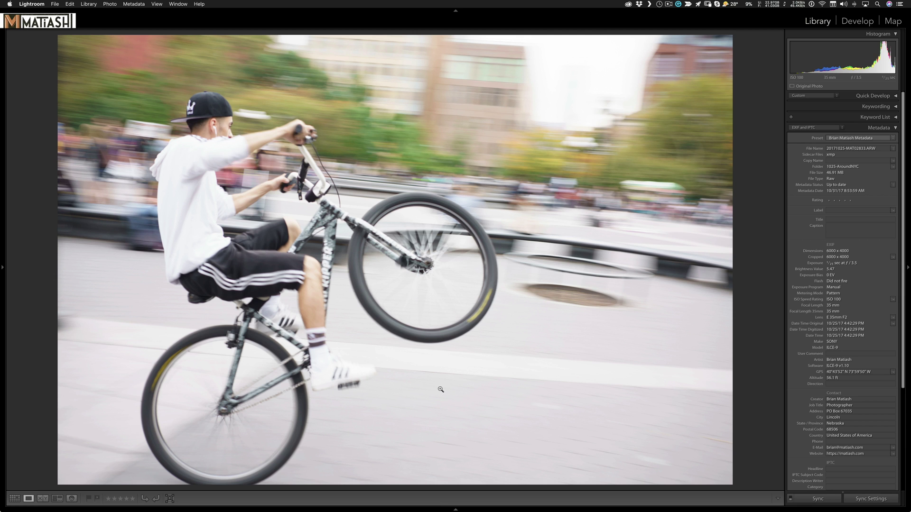
Step: Open the photo for developing and set its white balance by sampling the rider's white hoodie as the neutral target
key(d)
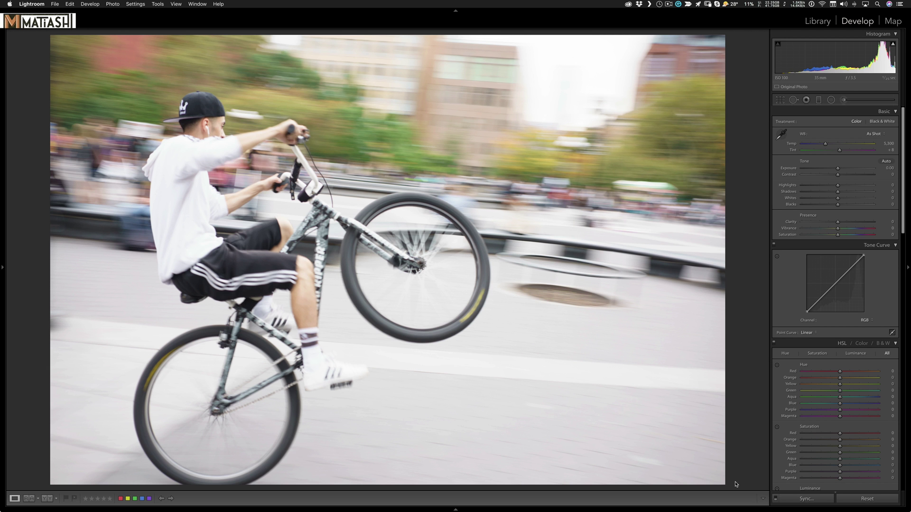
click(782, 135)
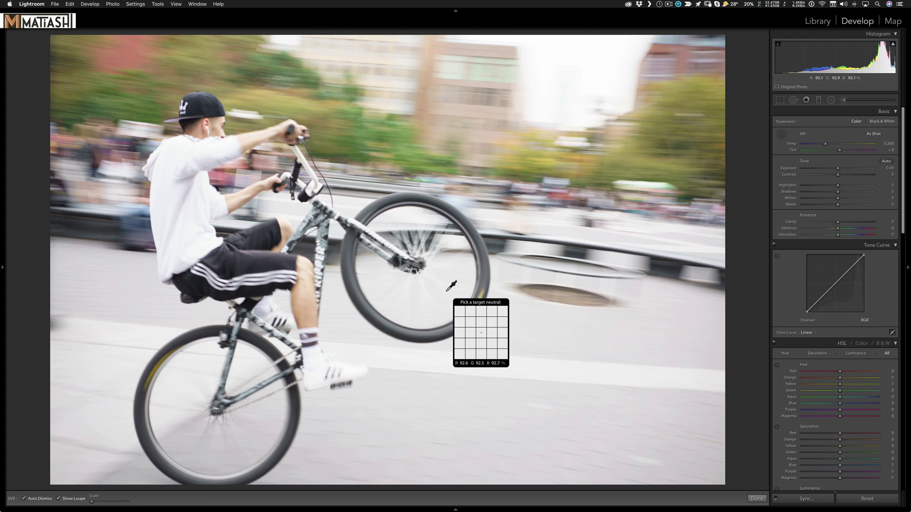
click(180, 267)
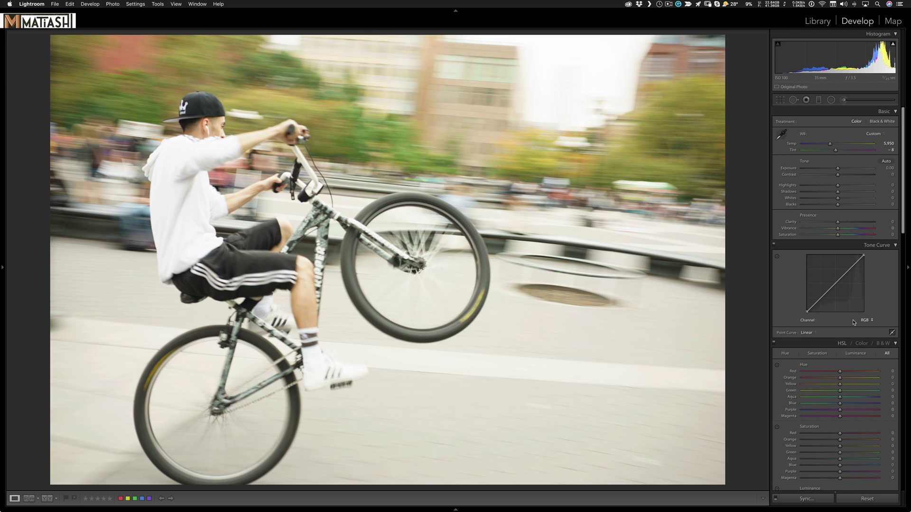
Step: Enable lens profile corrections for the photo
scroll(854, 323, down, 15)
scroll(853, 323, down, 3)
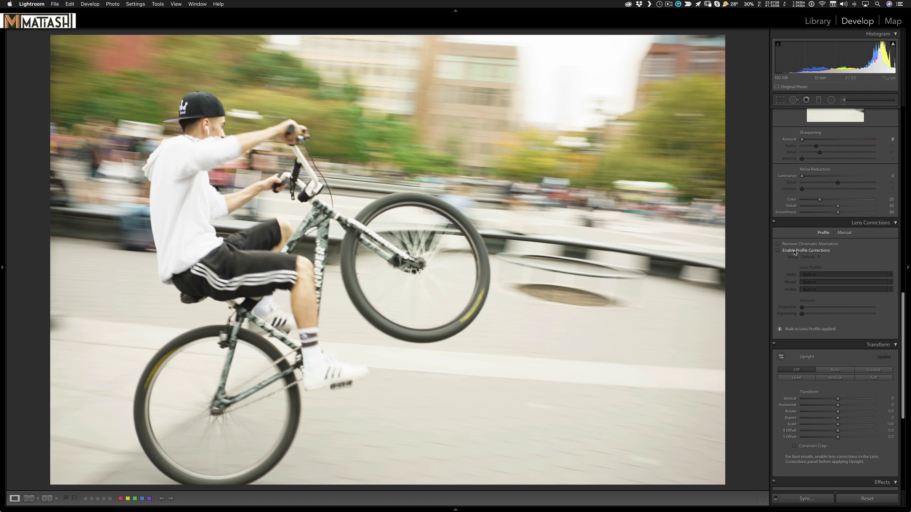
click(795, 253)
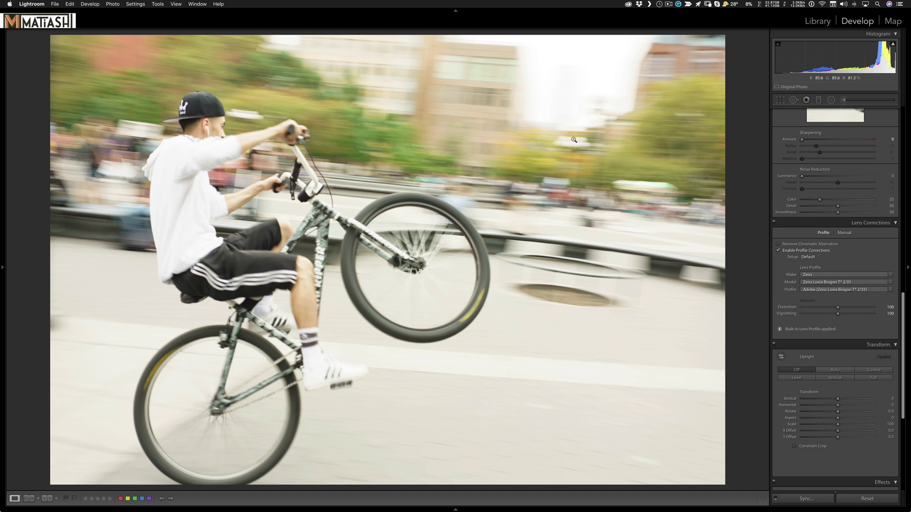
Step: Crop the photo slightly inward from its upper-left corner, keeping the original aspect ratio locked
click(780, 100)
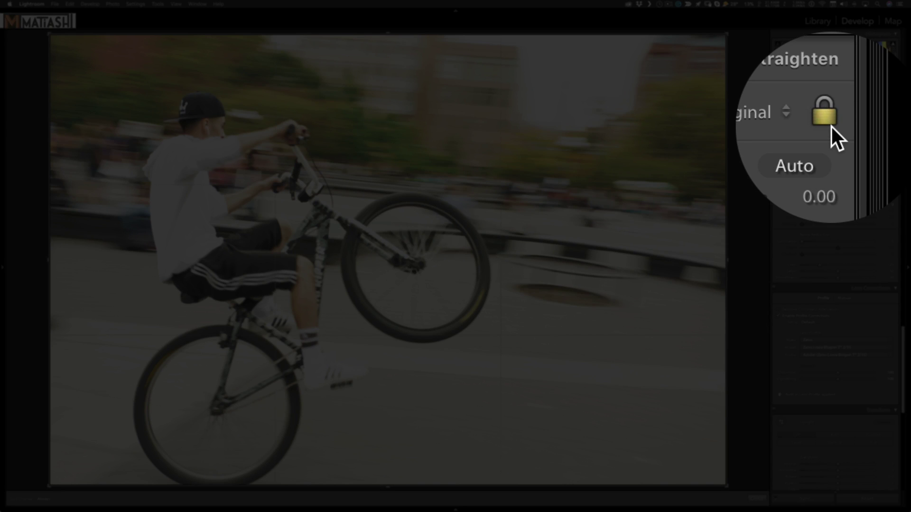
click(828, 124)
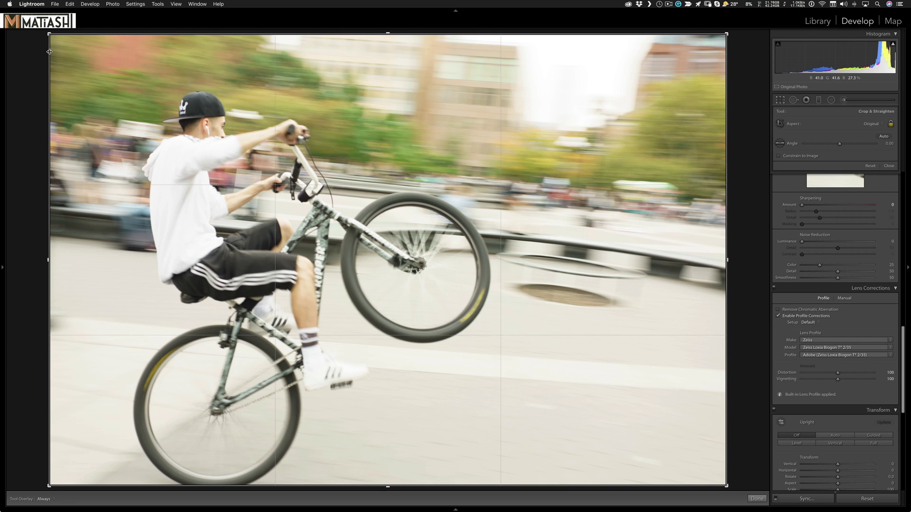
drag(51, 33, 55, 40)
key(Return)
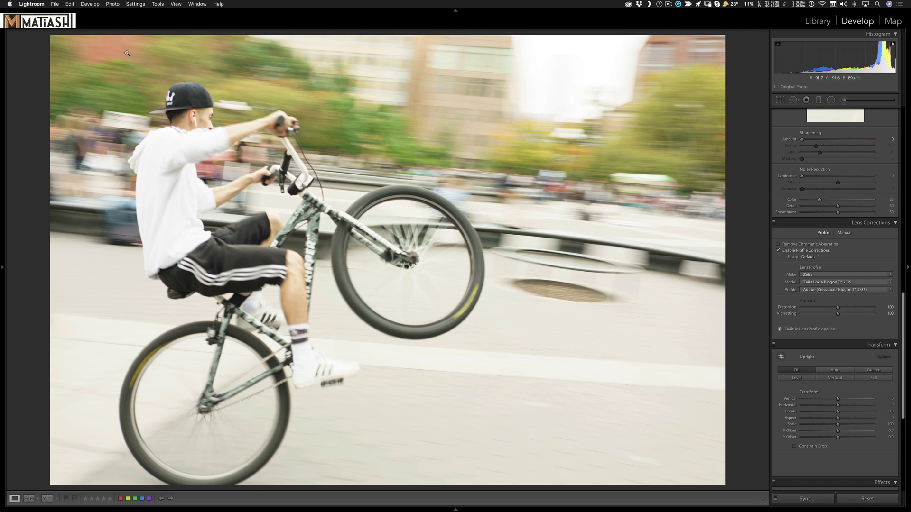
Step: Send the photo to Adobe Photoshop CC 2018 and convert its Background into a regular layer named Layer 0
click(110, 4)
mouse_move(142, 41)
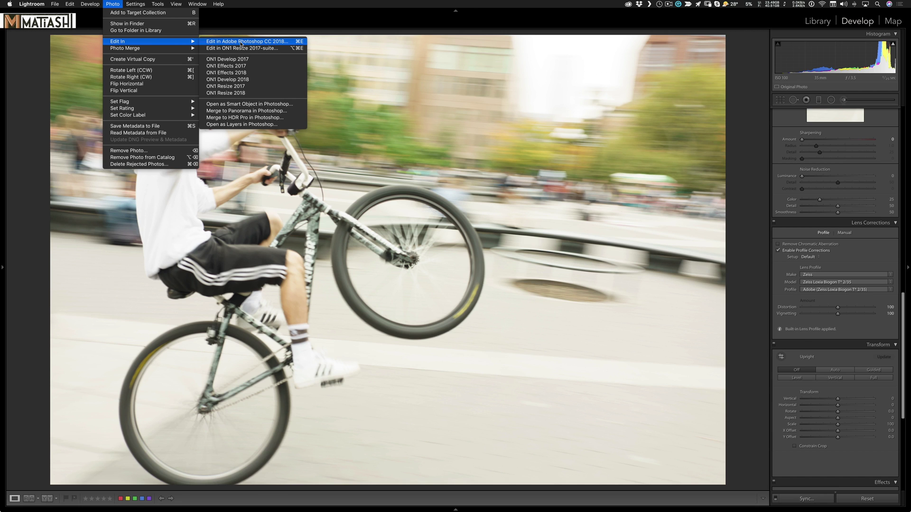
click(241, 42)
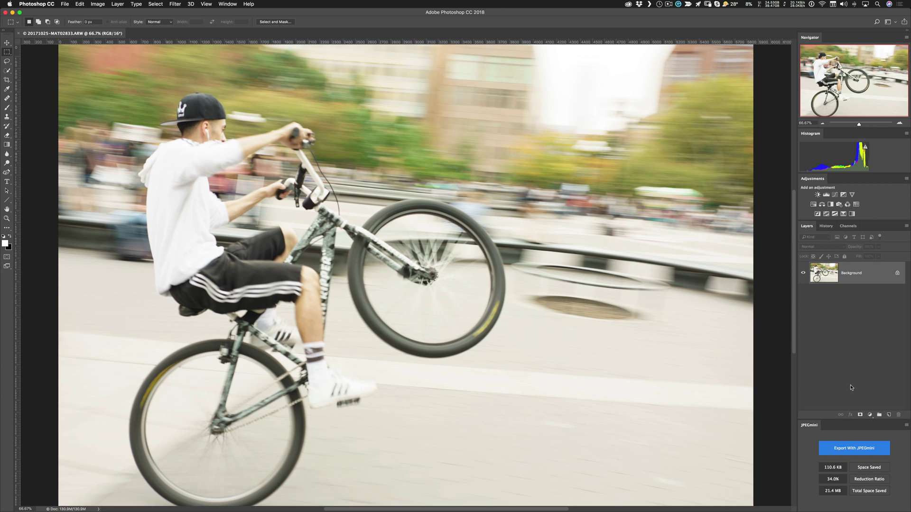
double_click(881, 280)
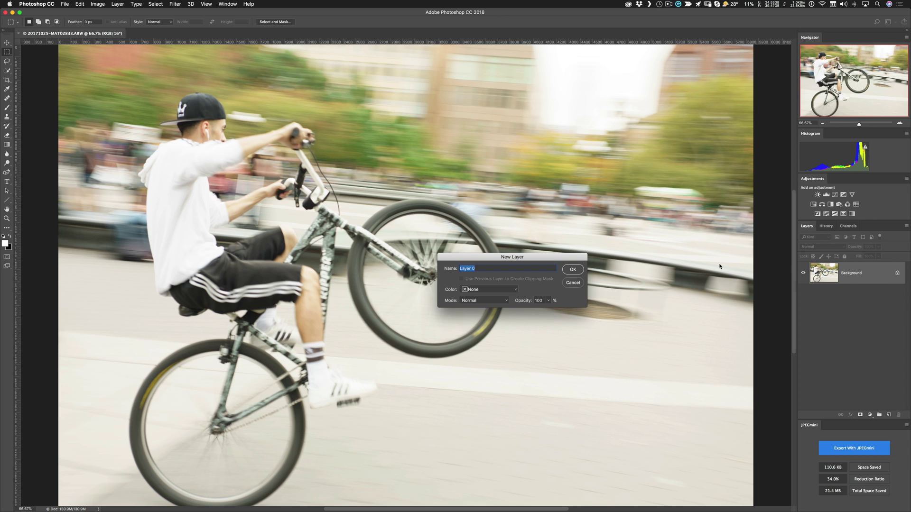
click(572, 269)
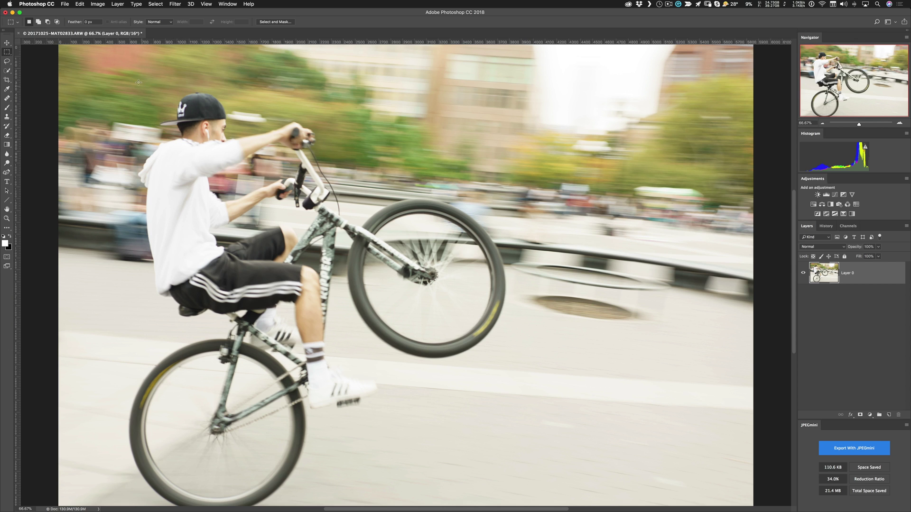
Step: Try extending the canvas height to 4100 pixels with the centre anchor and undo the change
click(100, 5)
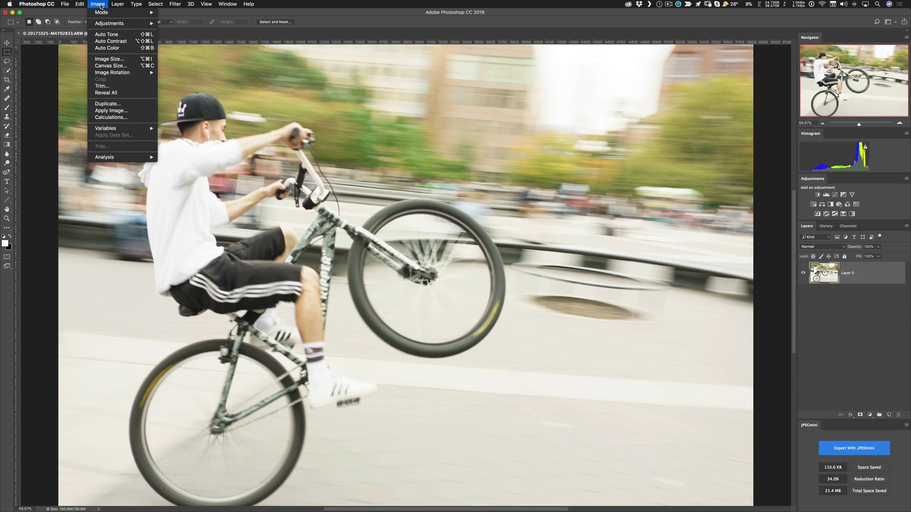
click(133, 66)
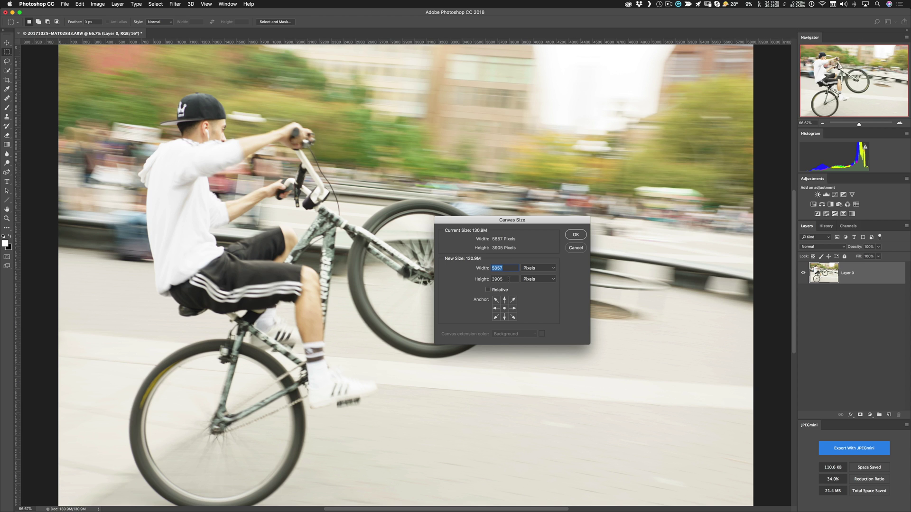
key(Tab)
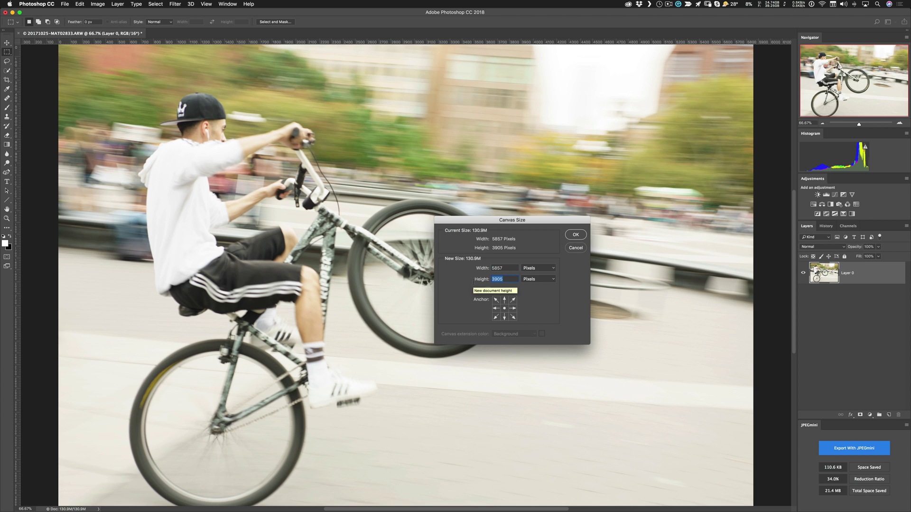
text(4100)
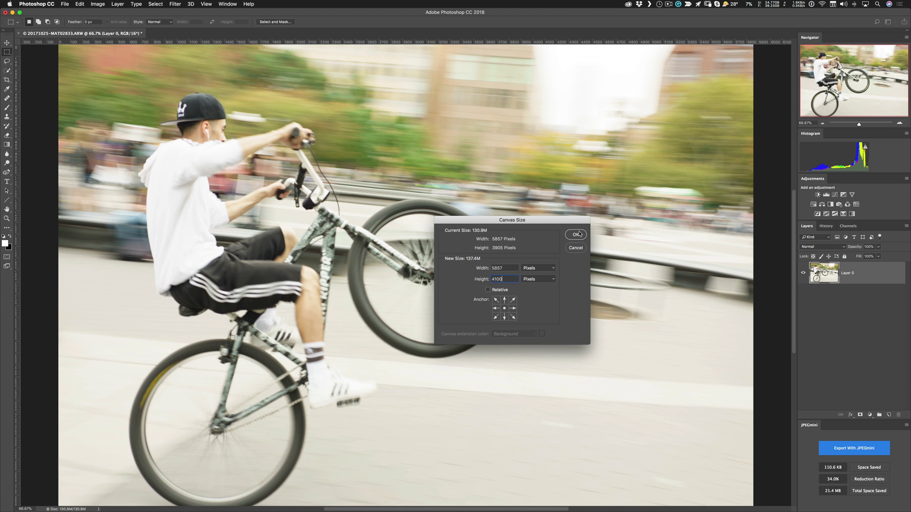
click(576, 234)
key(super+minus)
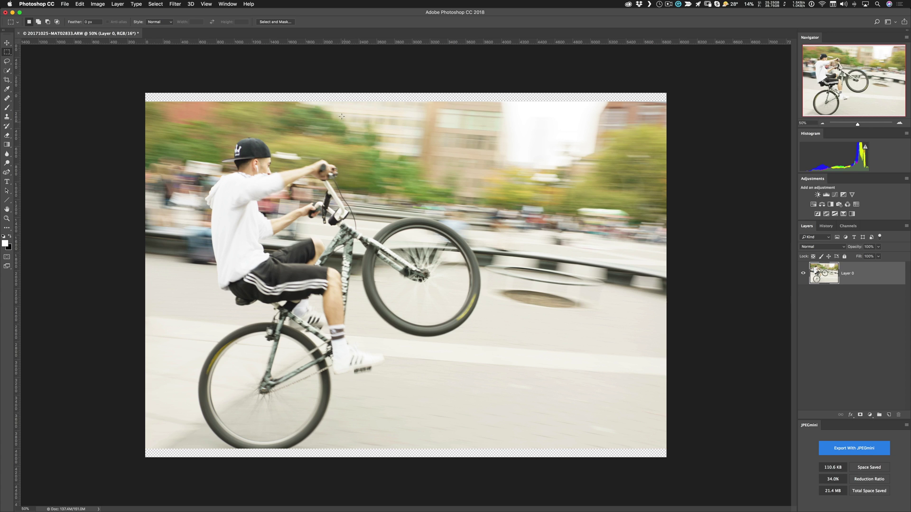
key(super+z)
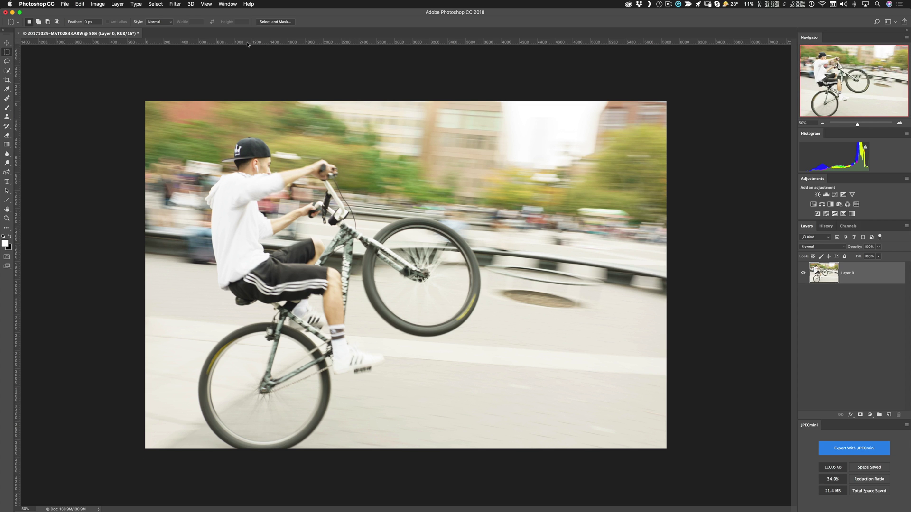
Step: Extend the canvas height to 4100 pixels with the top-centre anchor so the extra space is added below the photo
click(99, 4)
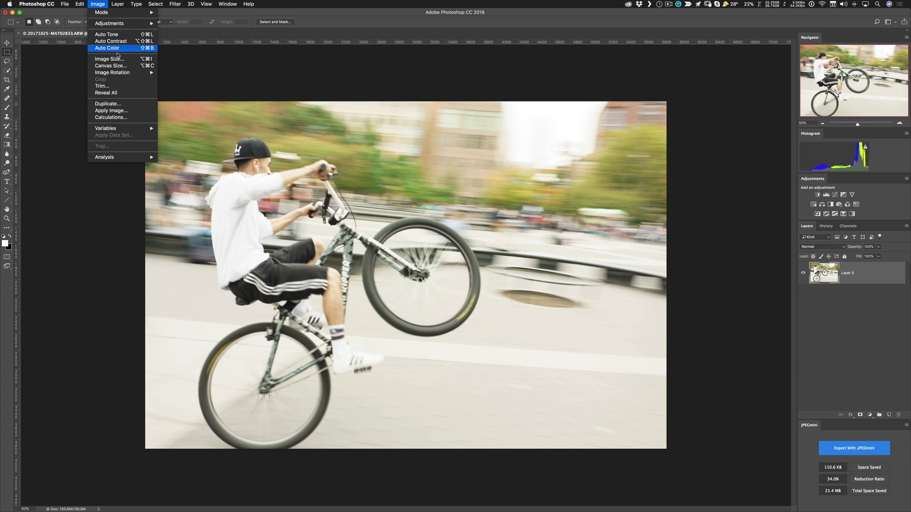
click(123, 66)
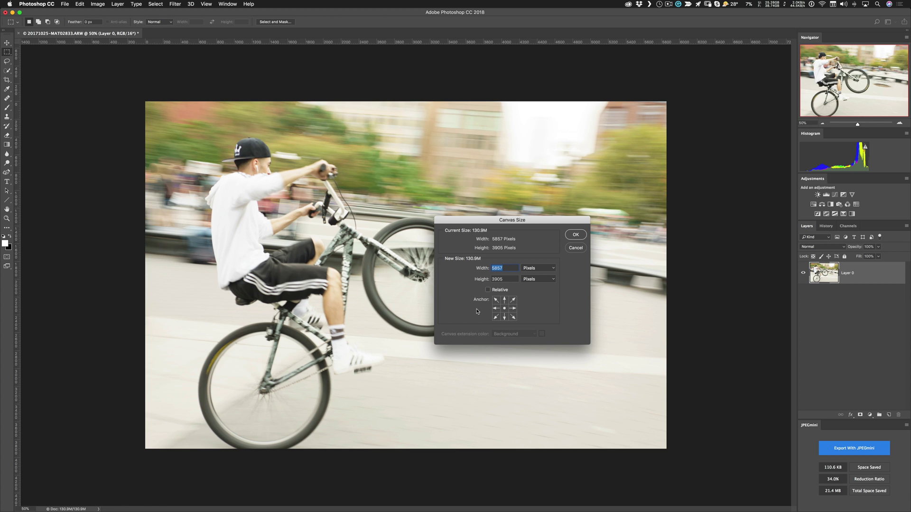
click(504, 302)
click(504, 280)
double_click(503, 280)
text(4100)
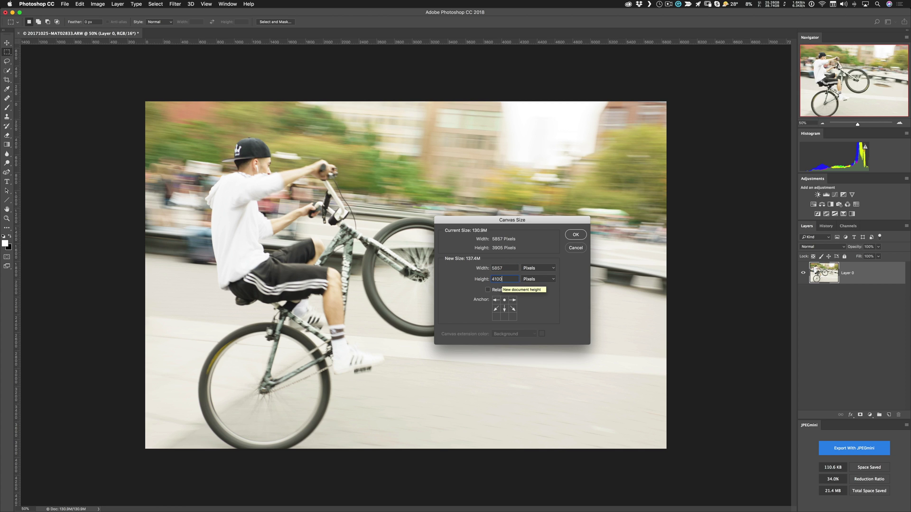
click(574, 235)
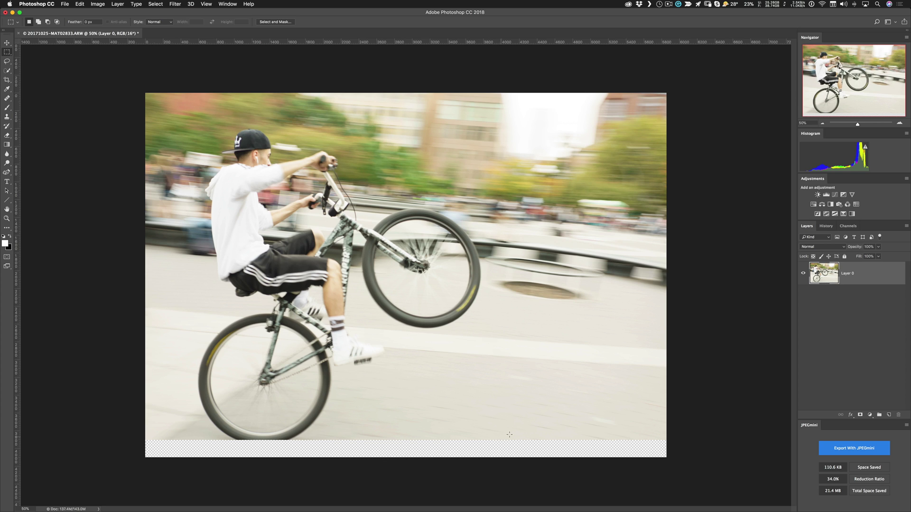
Step: Add a blank layer above the photo and set the Clone Stamp tool to sample All Layers
click(889, 416)
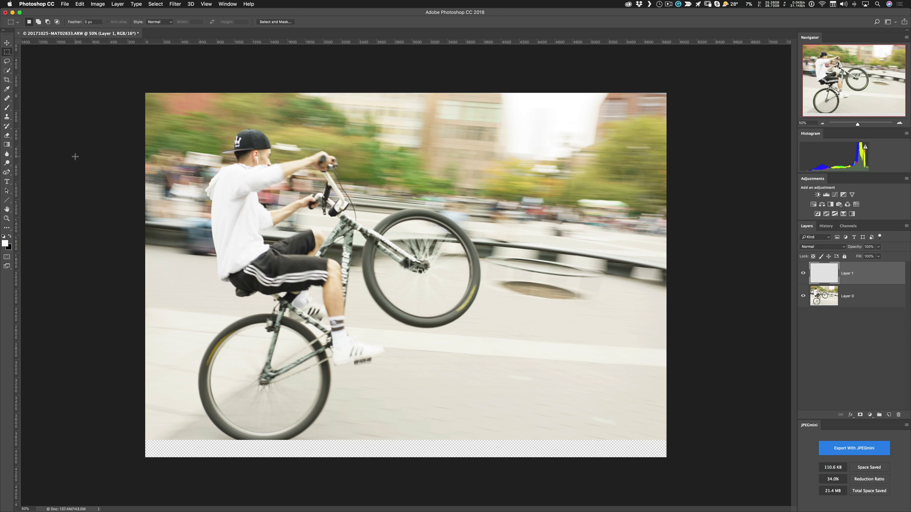
click(8, 117)
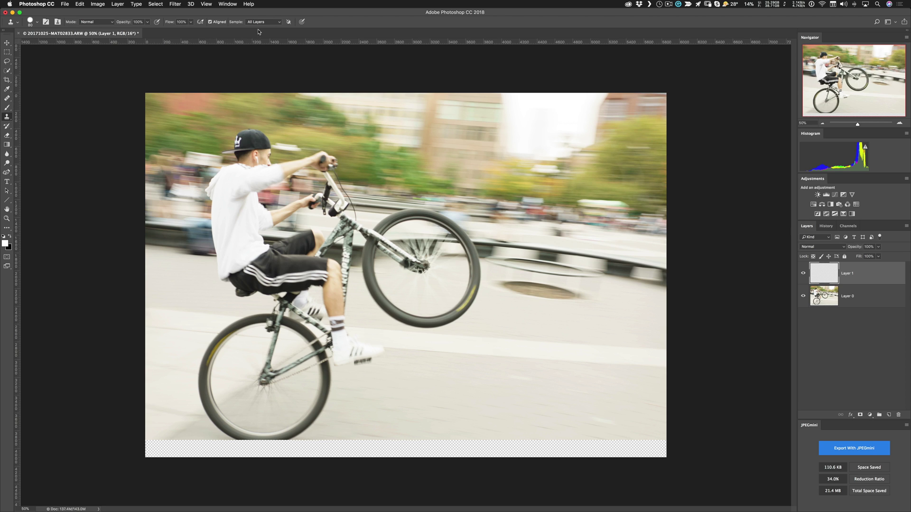
click(274, 23)
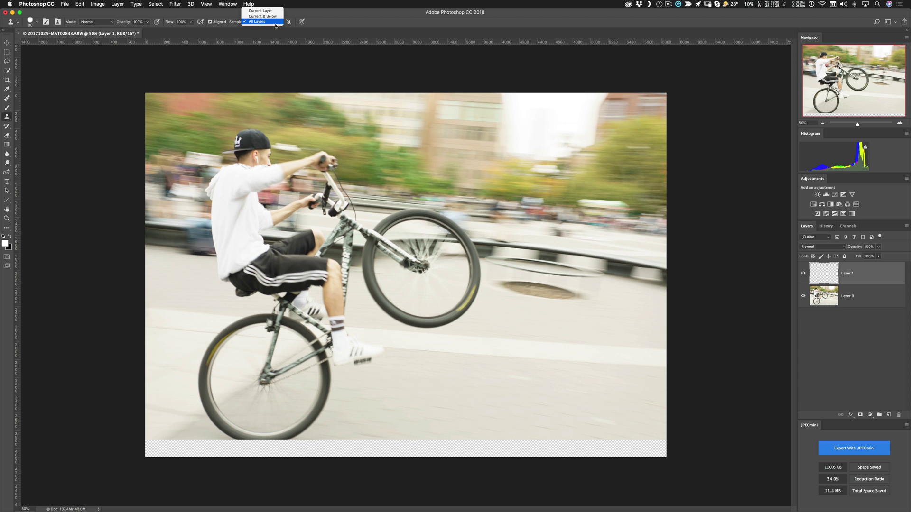
click(259, 22)
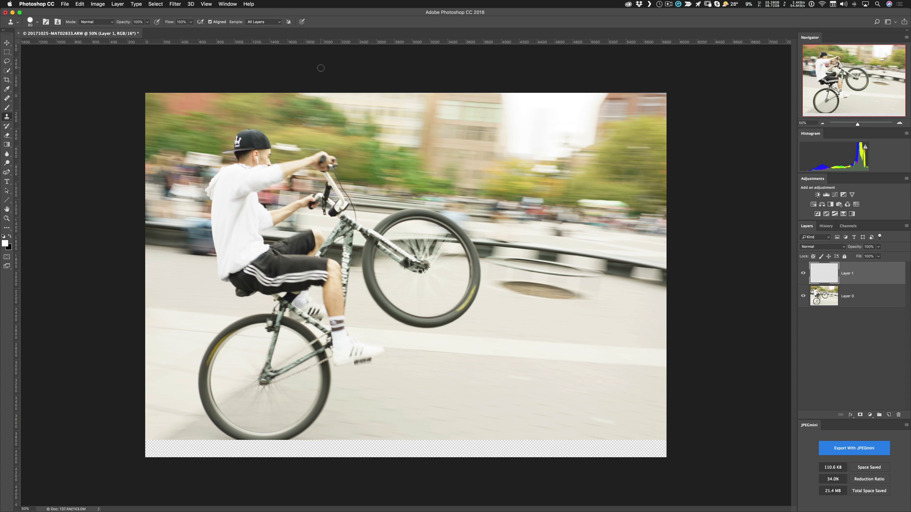
Step: Try the Current Layer sampling option for the Clone Stamp and return it to All Layers
click(266, 22)
click(261, 10)
click(267, 22)
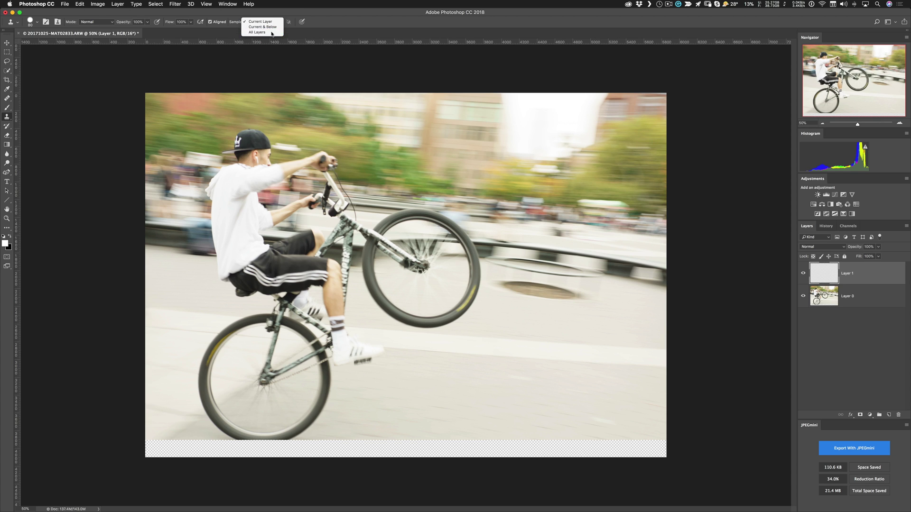
click(258, 31)
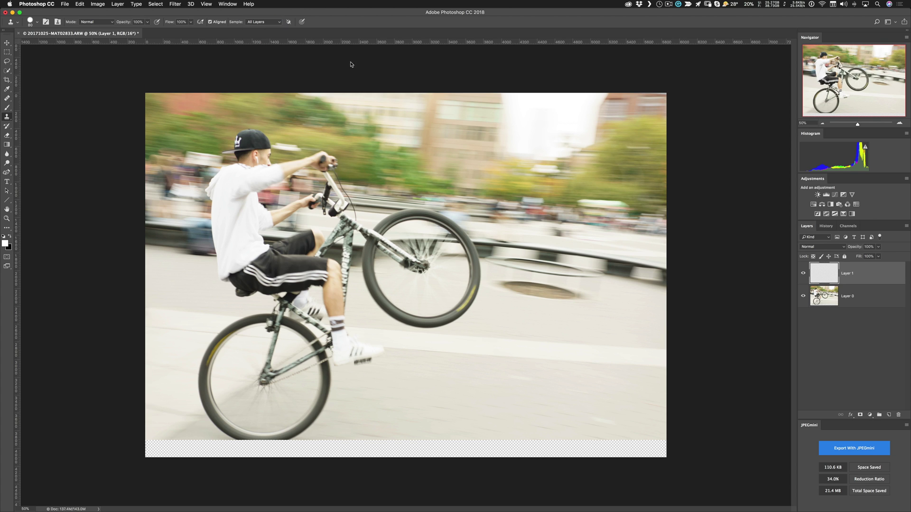
Step: Sample the pavement near the lower-right corner and clone it with an enlarged brush across the right half of the empty strip
alt+click(630, 422)
key(bracketright)
key(bracketright)
key(bracketright)
key(bracketright)
key(bracketright)
key(bracketright)
key(bracketright)
key(bracketright)
key(bracketright)
mouse_move(603, 448)
mouse_down()
mouse_move(479, 448)
mouse_move(533, 450)
mouse_move(406, 418)
mouse_move(406, 447)
mouse_move(373, 449)
mouse_up()
Step: Clone pavement over the left end of the empty strip with a smaller brush
key(bracketleft)
key(bracketleft)
key(bracketleft)
key(bracketleft)
key(bracketleft)
mouse_move(161, 448)
mouse_down()
mouse_move(154, 451)
mouse_move(184, 440)
mouse_up()
Step: Clone pavement with a larger brush over the remaining empty strip beneath the rear wheel, and reduce the brush size again
key(bracketright)
key(bracketright)
key(bracketright)
key(bracketright)
mouse_move(351, 448)
mouse_down()
mouse_move(203, 459)
mouse_move(266, 441)
mouse_move(220, 435)
mouse_up()
key(bracketleft)
key(bracketleft)
key(bracketleft)
key(bracketleft)
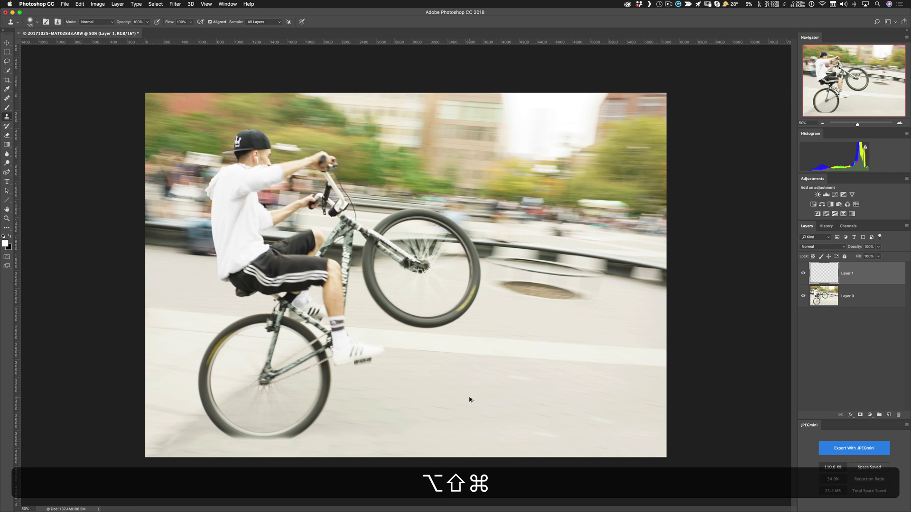
Step: Stamp all visible layers into a new merged layer with its source layers hidden, and duplicate the merged layer
key(alt+shift+super+e)
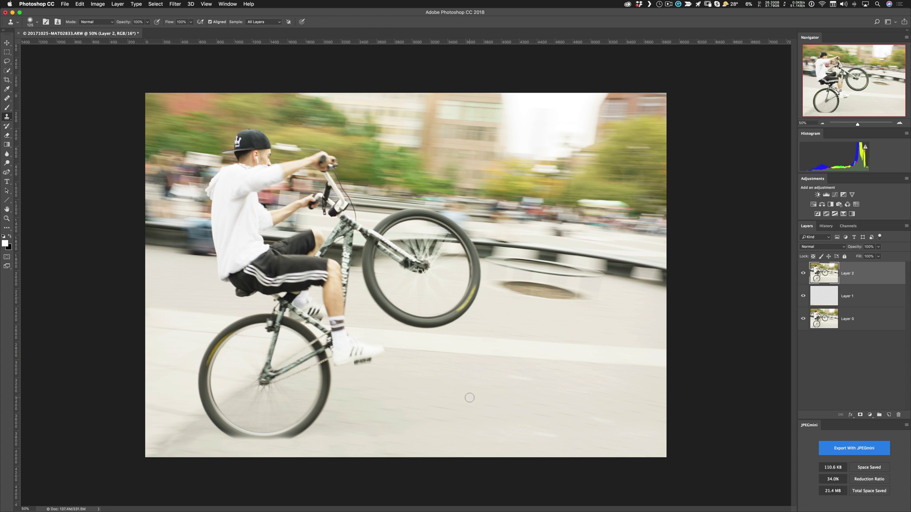
click(803, 320)
key(super+j)
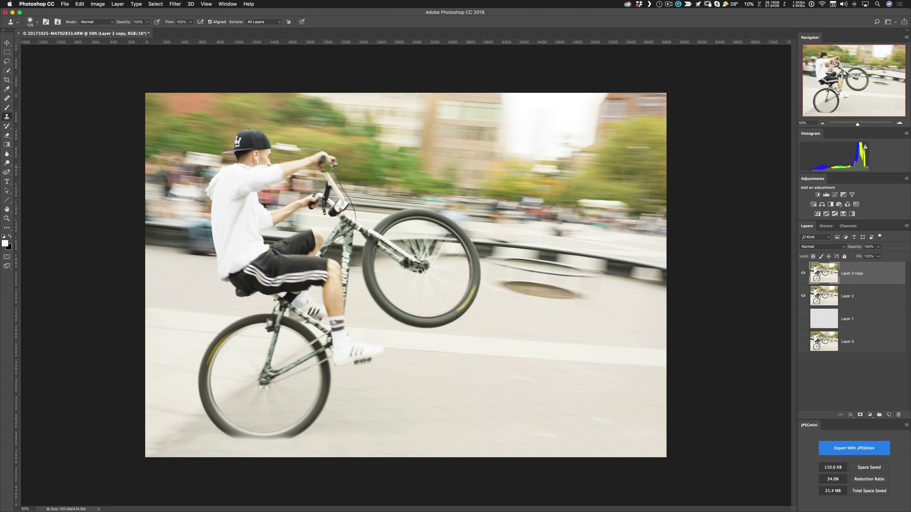
Step: Free-transform the duplicated layer at reduced opacity, rotating it about 63° counterclockwise so its rear wheel overlays the cut-off original wheel
click(78, 4)
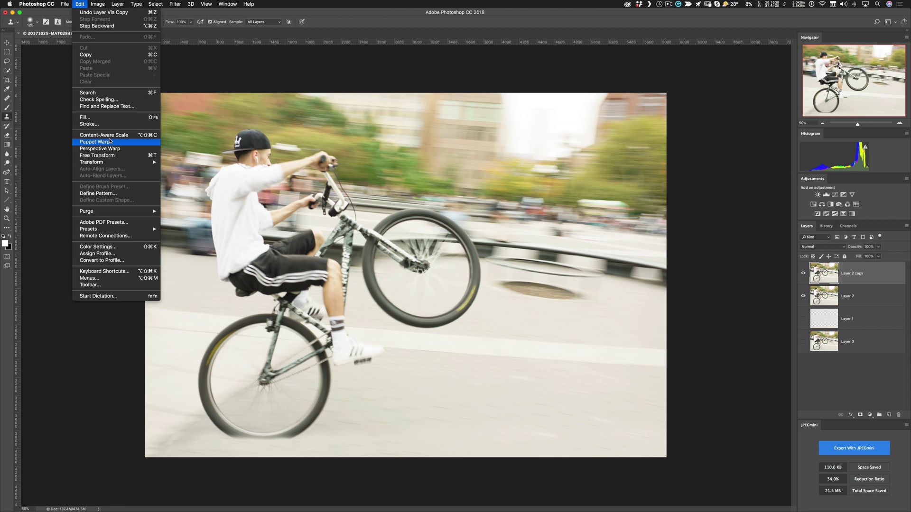
click(122, 157)
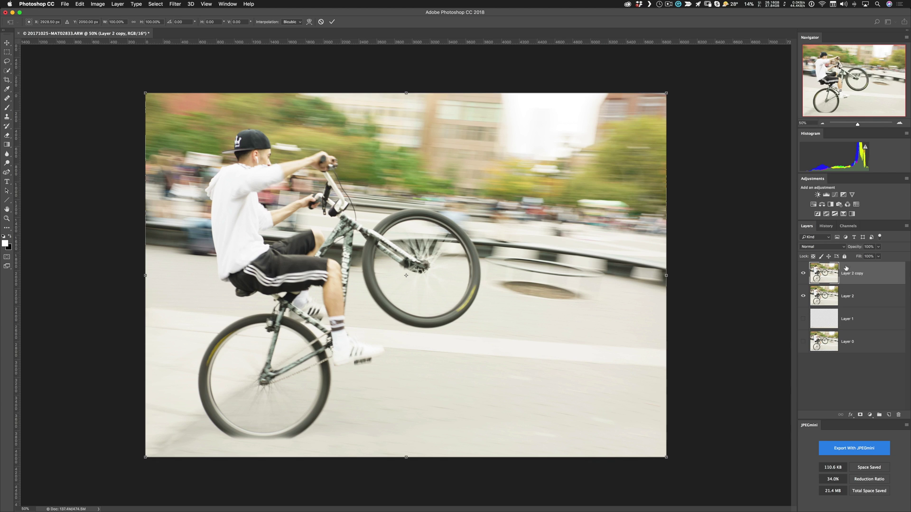
drag(857, 248, 842, 247)
drag(681, 103, 574, 44)
drag(490, 190, 443, 144)
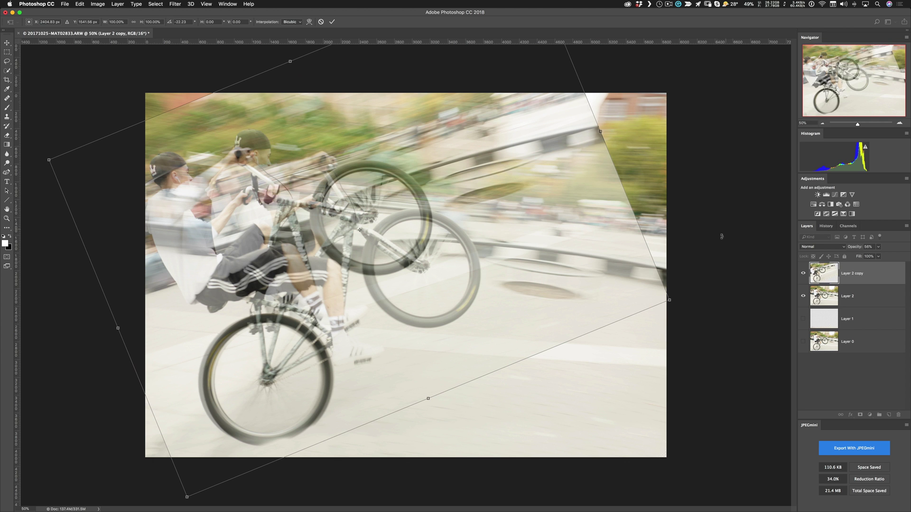
drag(715, 291, 695, 205)
drag(411, 273, 358, 257)
drag(630, 236, 647, 190)
drag(325, 276, 298, 269)
drag(646, 228, 626, 83)
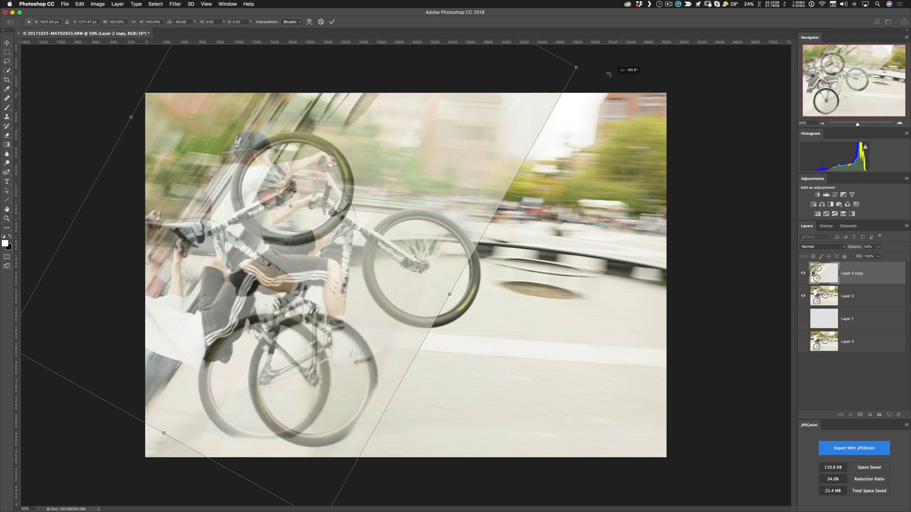
drag(327, 214, 267, 208)
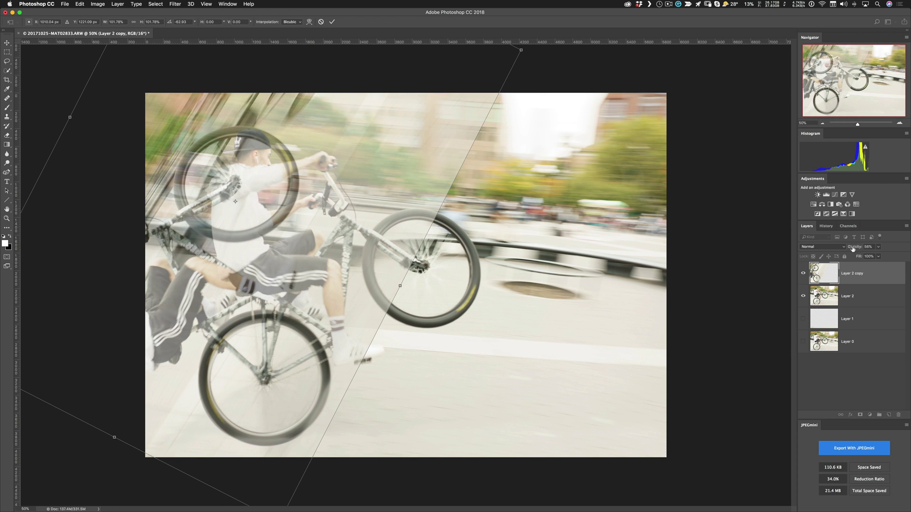
Step: Restore the layer's opacity to 100% and fine-tune the wheel alignment in Difference blend mode, applying the transform
click(873, 246)
text(100)
key(Return)
click(836, 247)
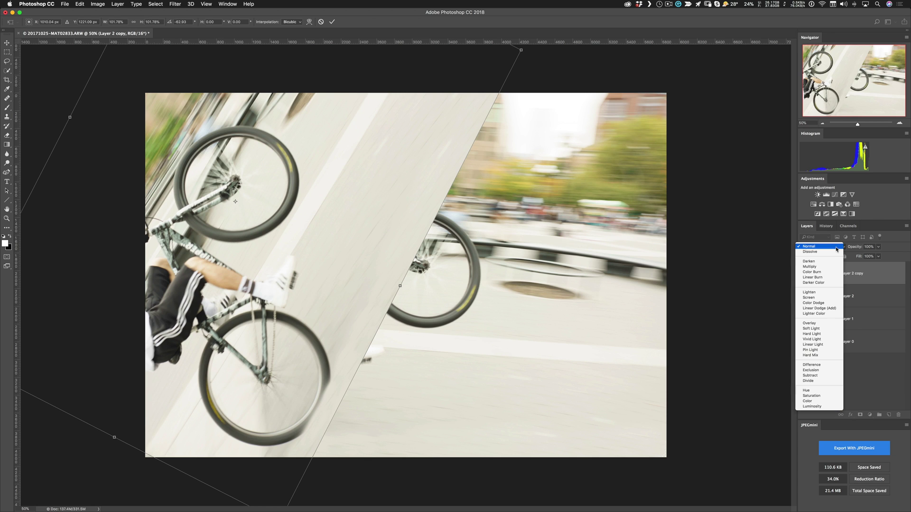
click(825, 365)
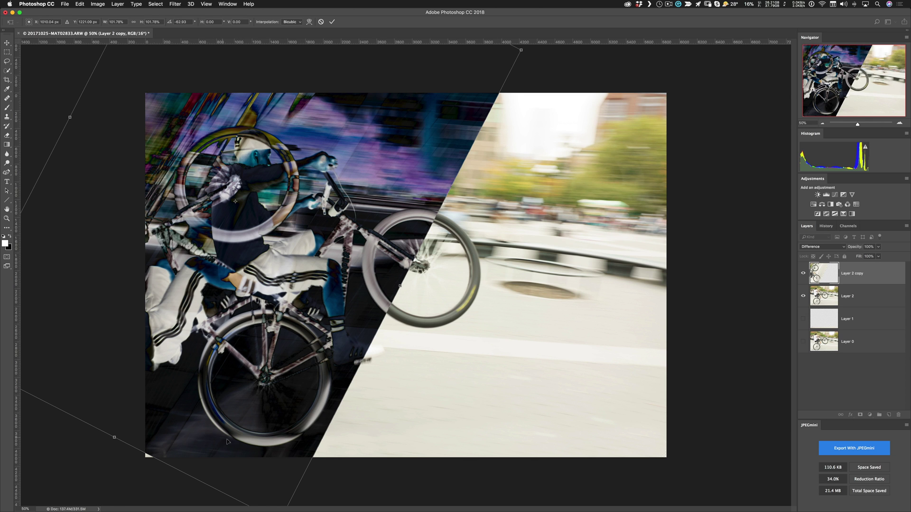
drag(253, 431, 251, 431)
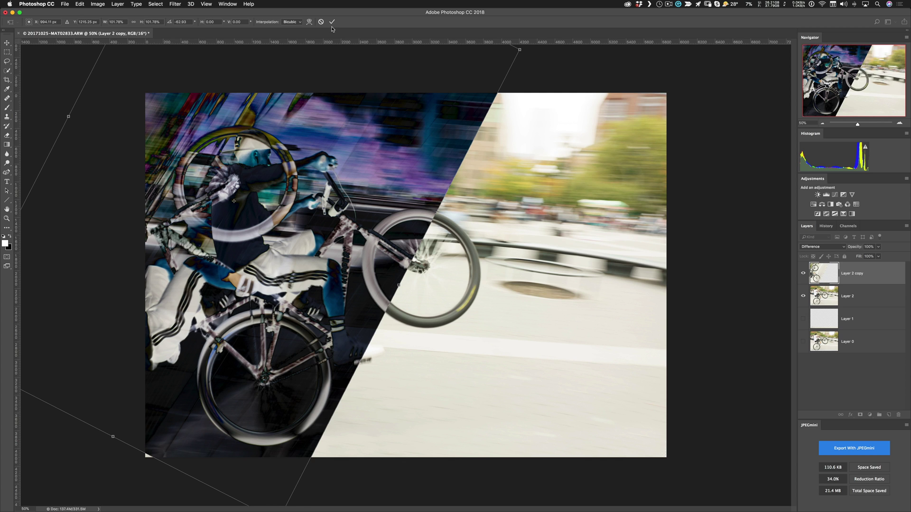
key(Return)
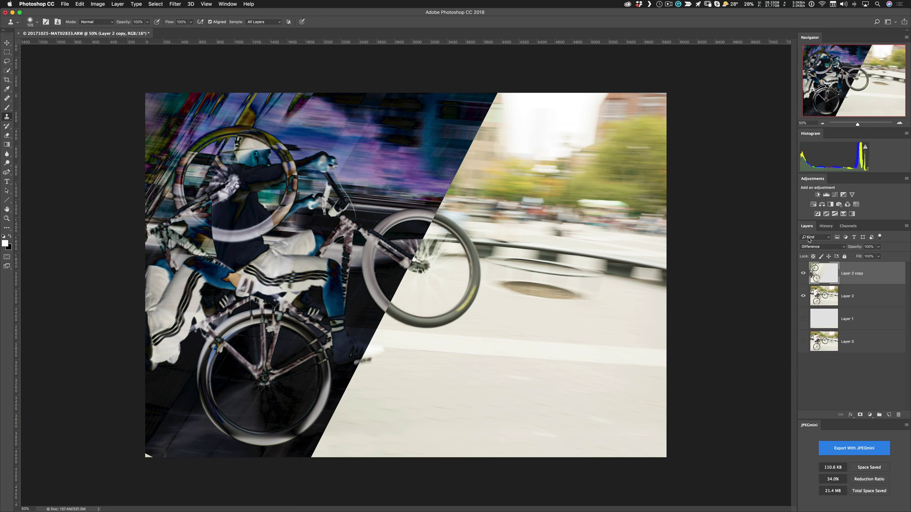
Step: Return the duplicated layer to Normal blending and hide it with a layer mask filled with black
click(821, 247)
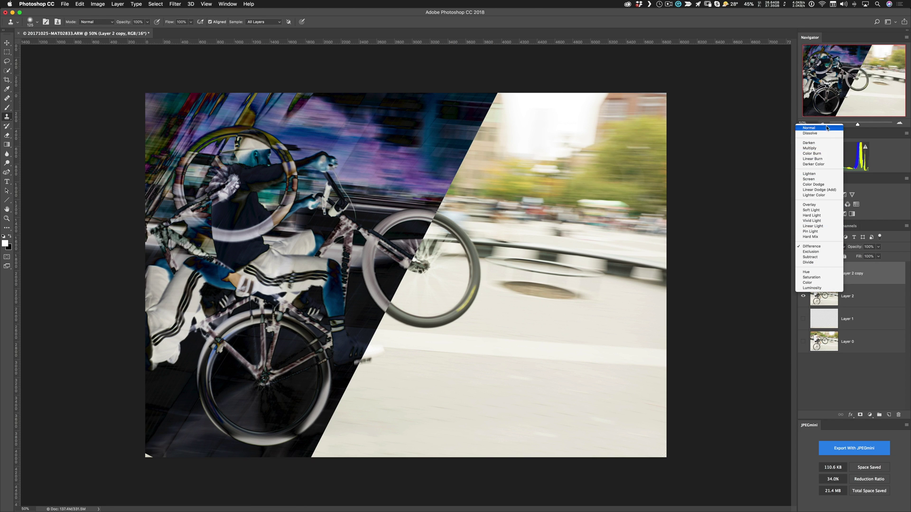
click(824, 127)
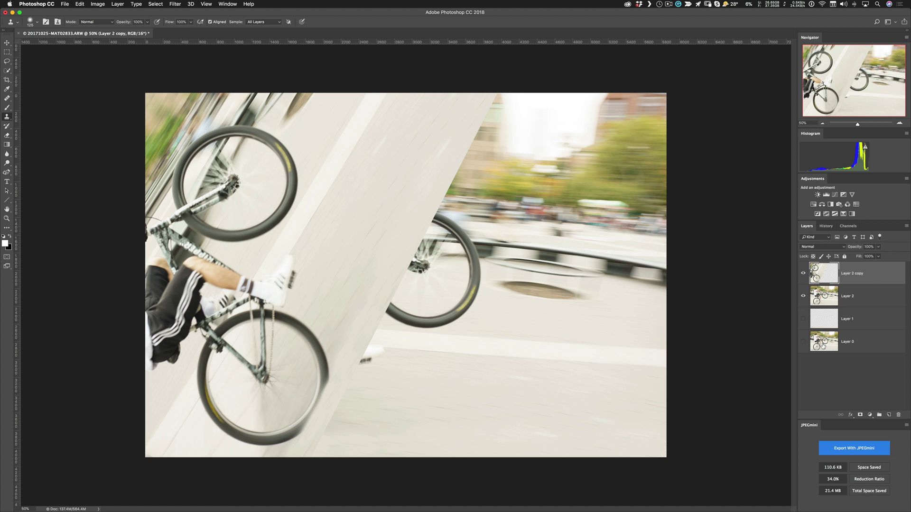
click(860, 416)
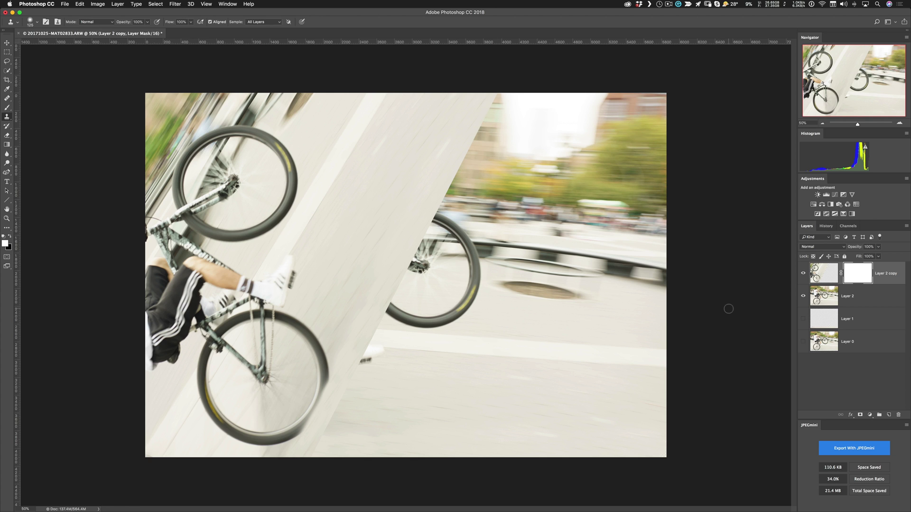
key(shift+BackSpace)
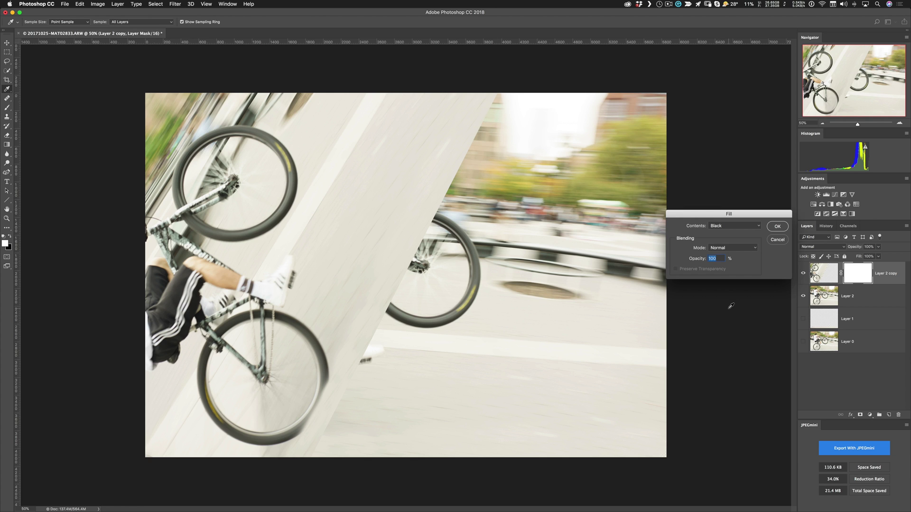
click(780, 231)
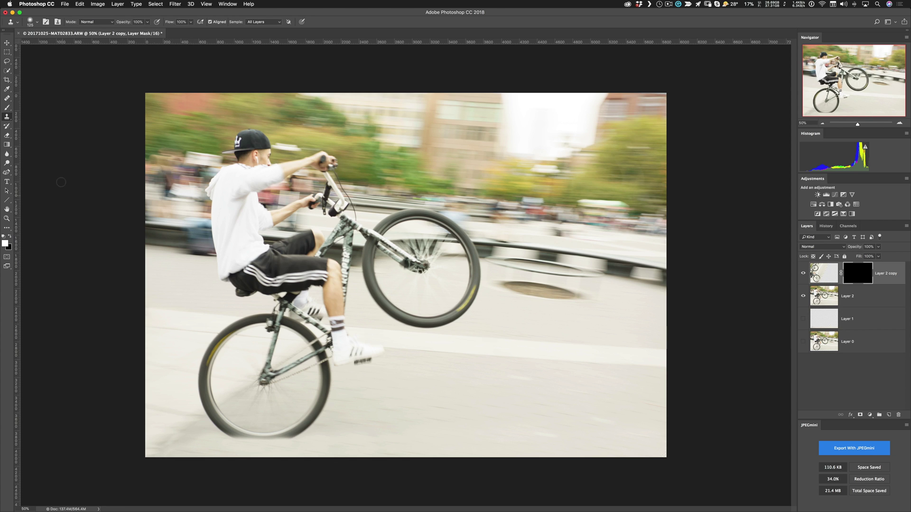
Step: Paint white on the layer mask with an enlarged brush along the rear wheel's lower edge to reveal the missing tire
click(7, 108)
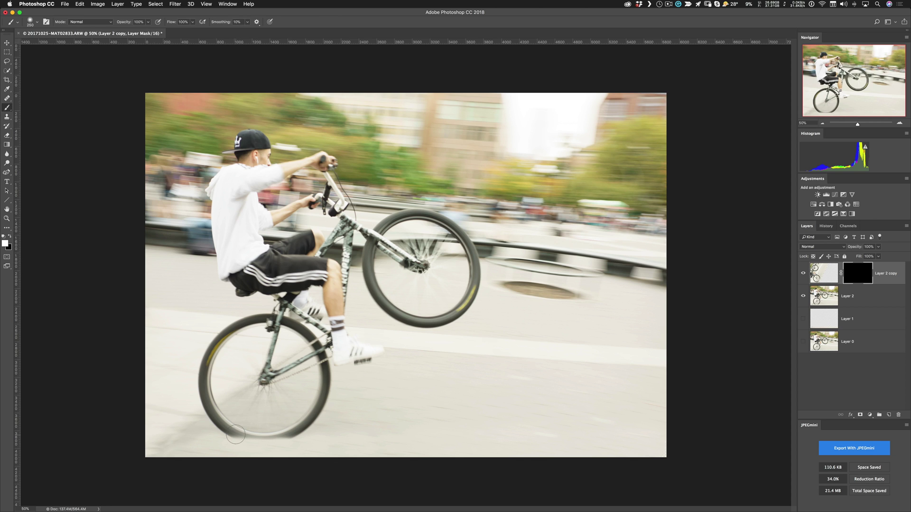
key(bracketright)
key(bracketright)
drag(234, 433, 276, 437)
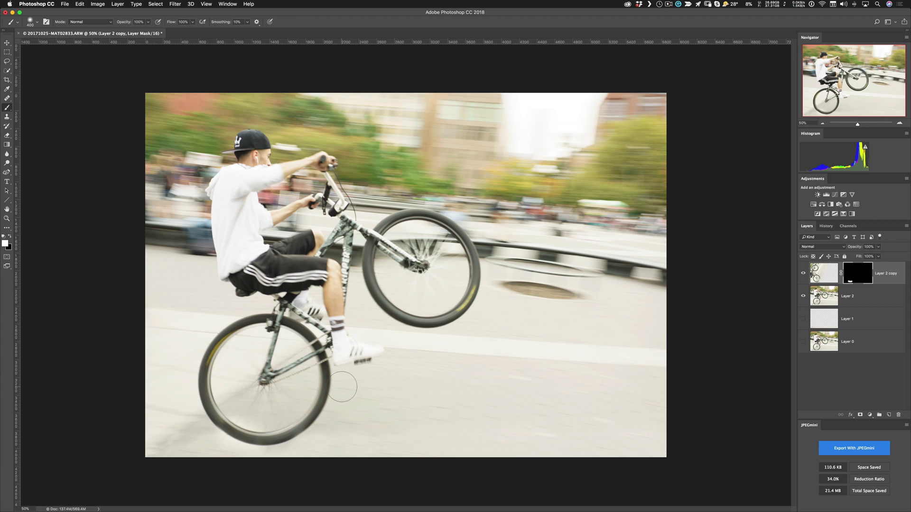
Step: Nudge the masked layer's image slightly right and up with Free Transform to align the patched tire with the rear wheel
click(820, 274)
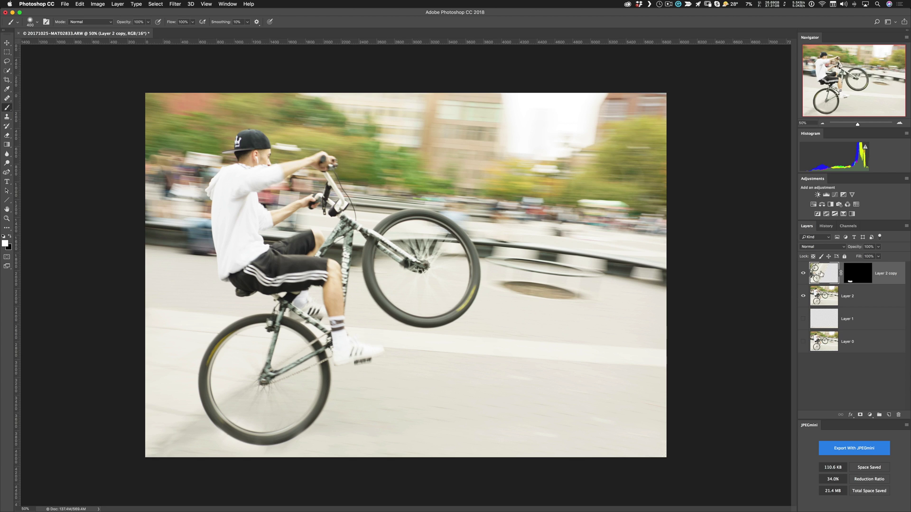
key(v)
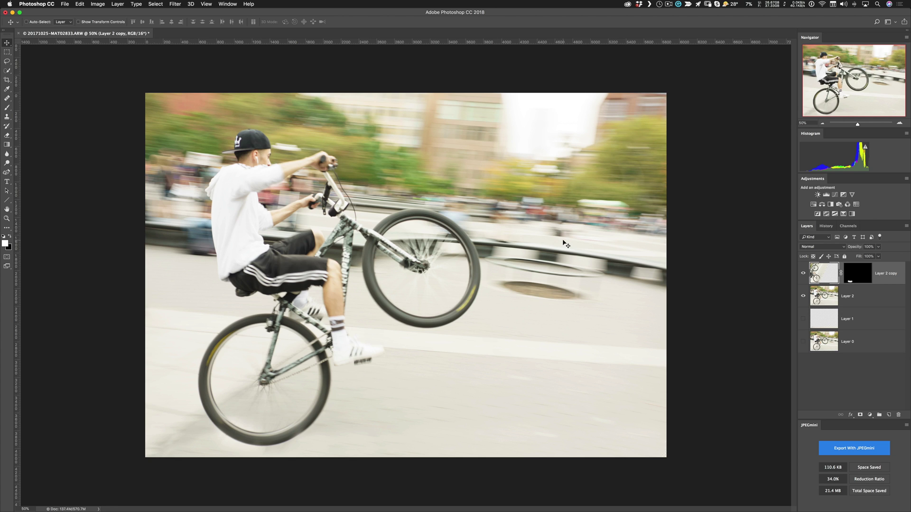
click(79, 3)
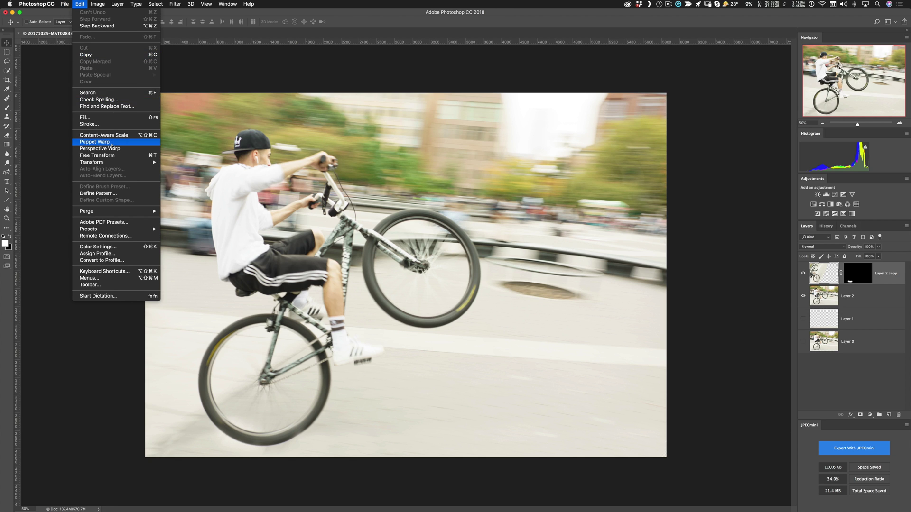
click(97, 155)
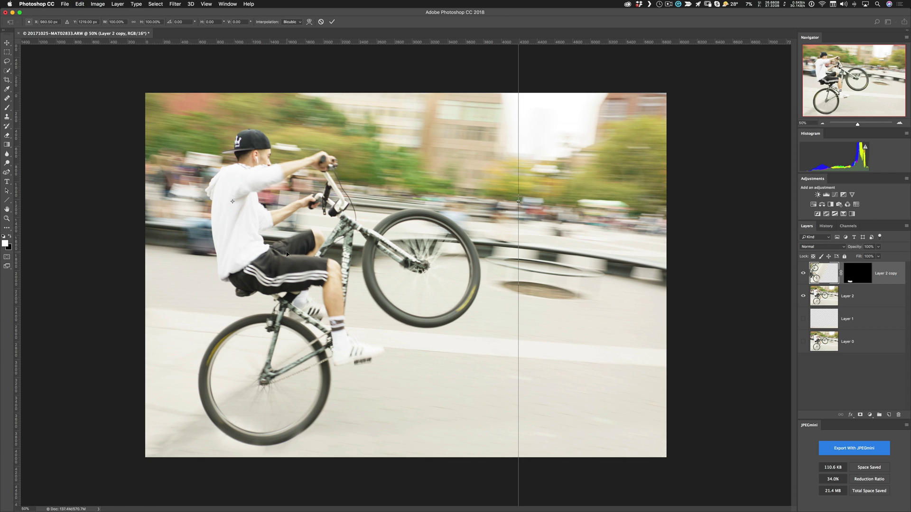
key(Right)
key(Right)
key(Up)
key(Up)
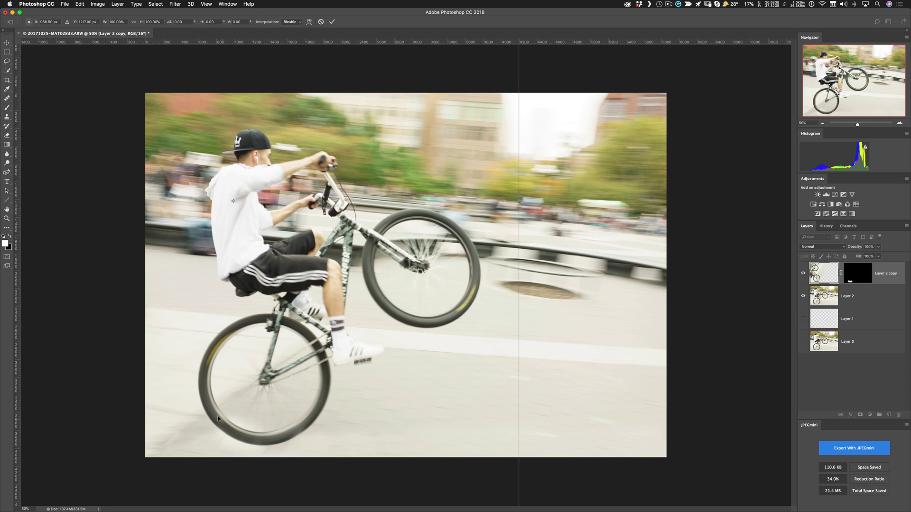
click(333, 22)
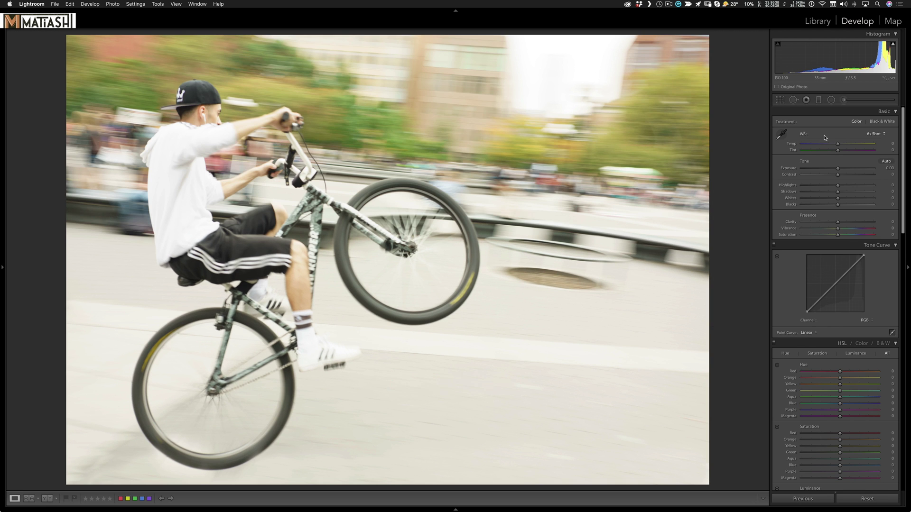
Step: In Lightroom, paint an Adjustment Brush stroke with Exposure −0.27 on the ground beneath the rear wheel
click(844, 101)
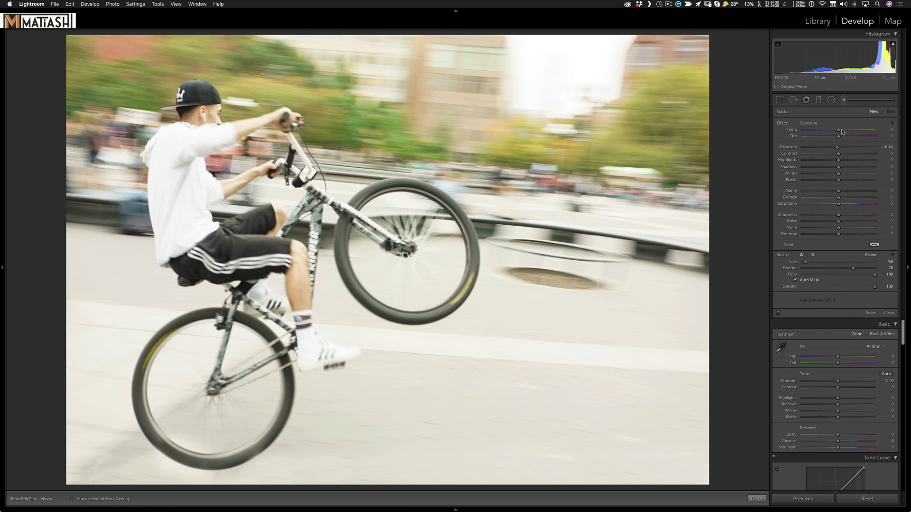
drag(837, 147, 837, 148)
mouse_move(253, 450)
mouse_down()
mouse_move(207, 464)
mouse_move(172, 453)
mouse_up()
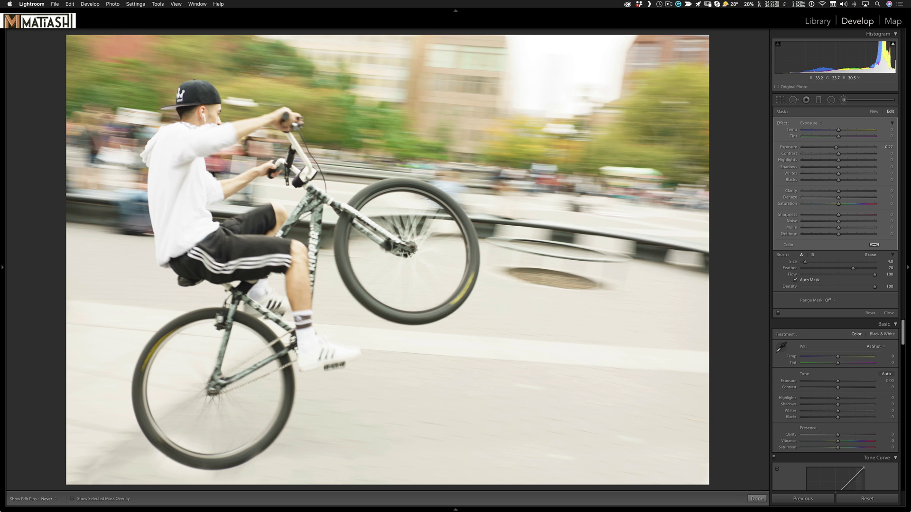
key(k)
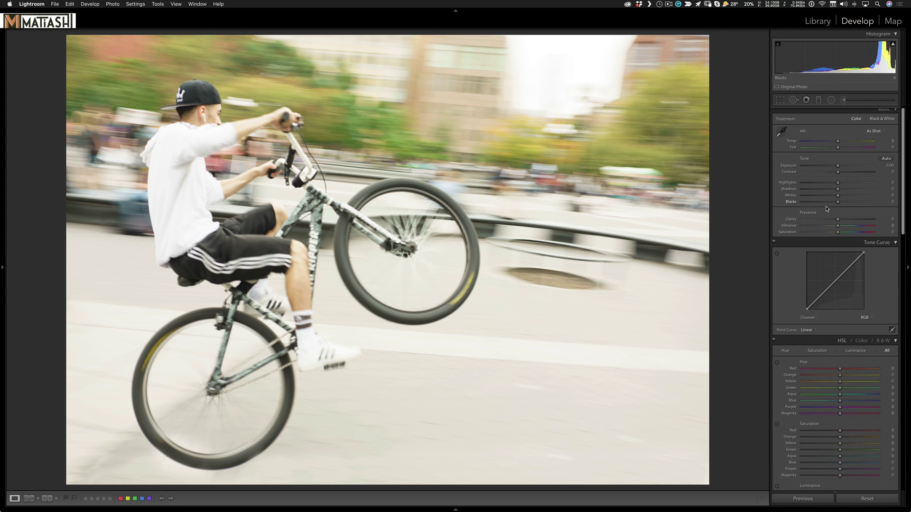
Step: Shape the RGB point curve into an S-curve and raise its black point for faded shadows
scroll(872, 233, down, 1)
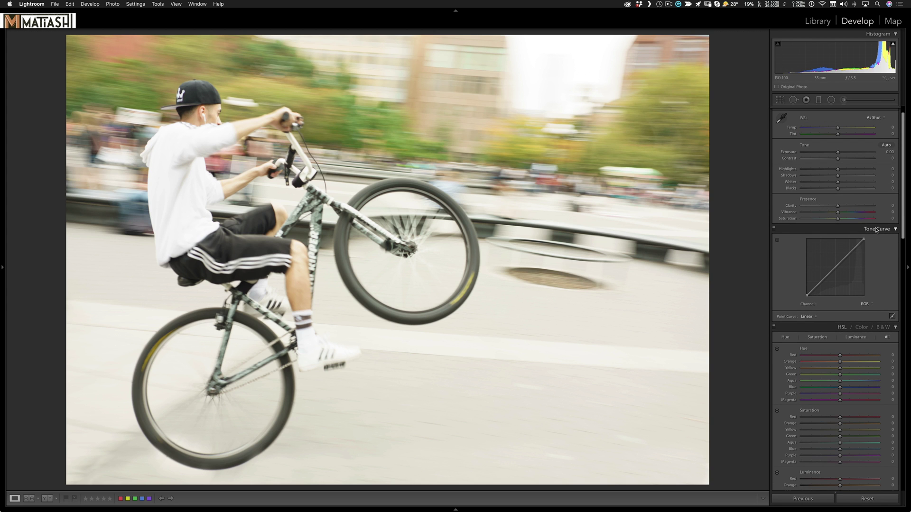
click(892, 316)
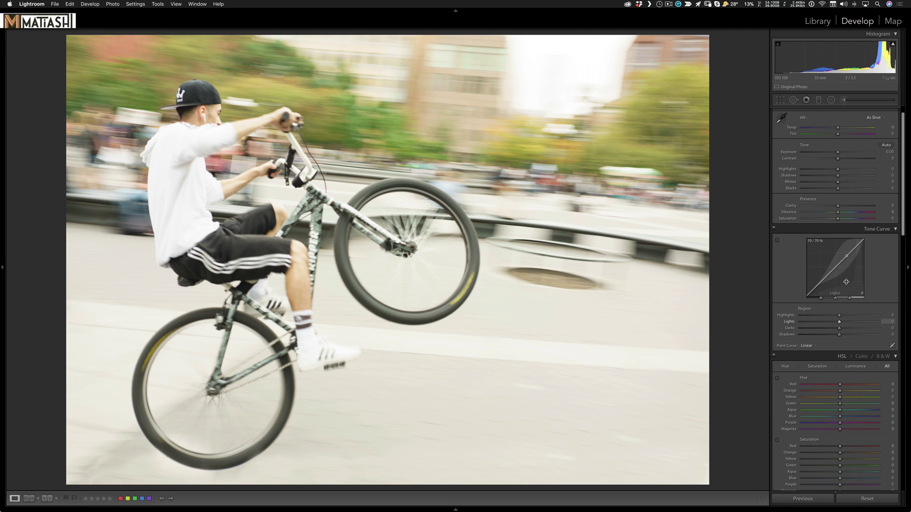
click(892, 348)
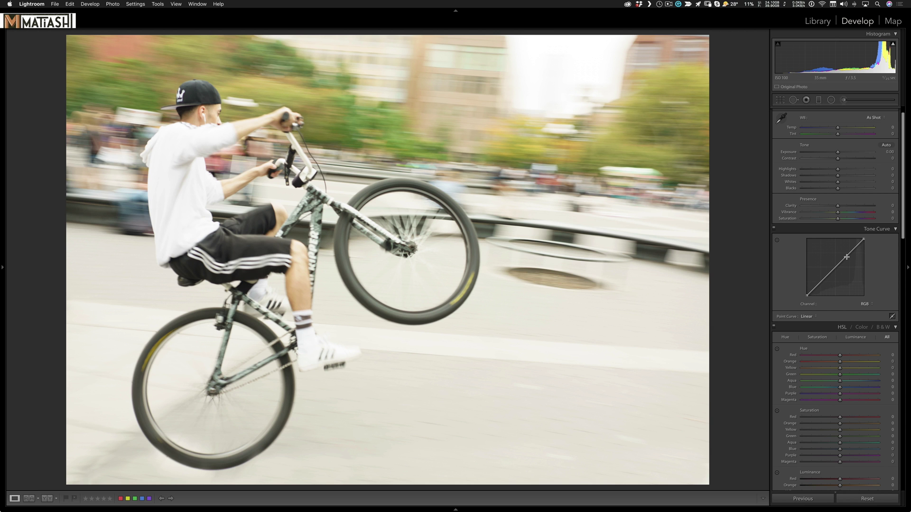
drag(846, 257, 823, 282)
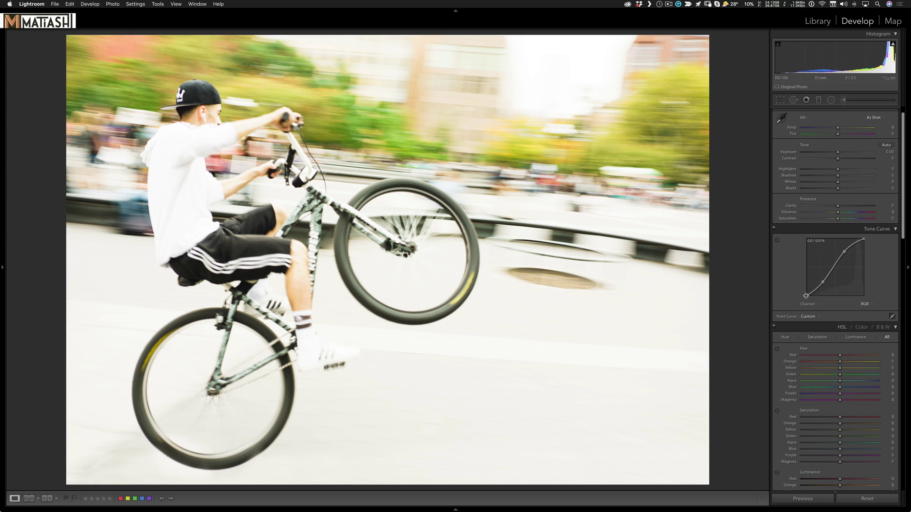
drag(806, 295, 806, 273)
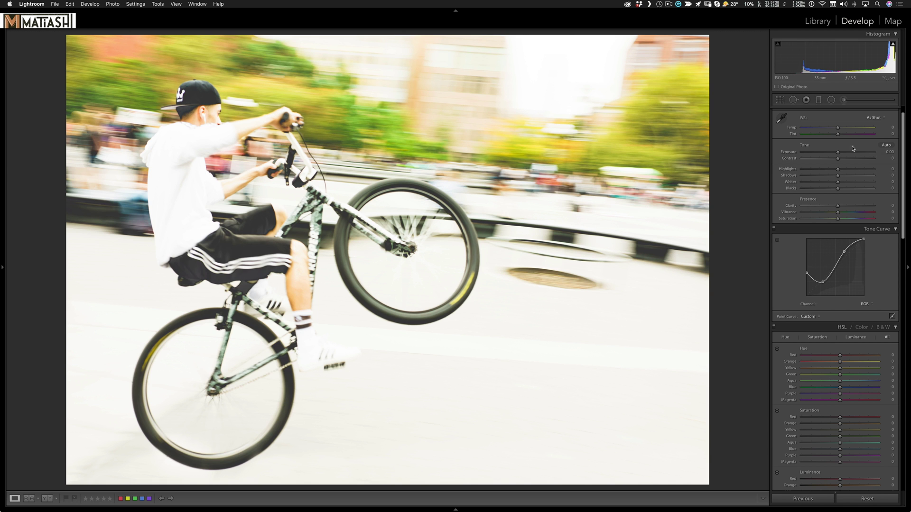
Step: Set Exposure to −0.25, Contrast to +12, Highlights to −23, Clarity to +9 and Vibrance to +14
mouse_move(838, 154)
mouse_down()
mouse_move(831, 171)
mouse_move(843, 160)
mouse_up()
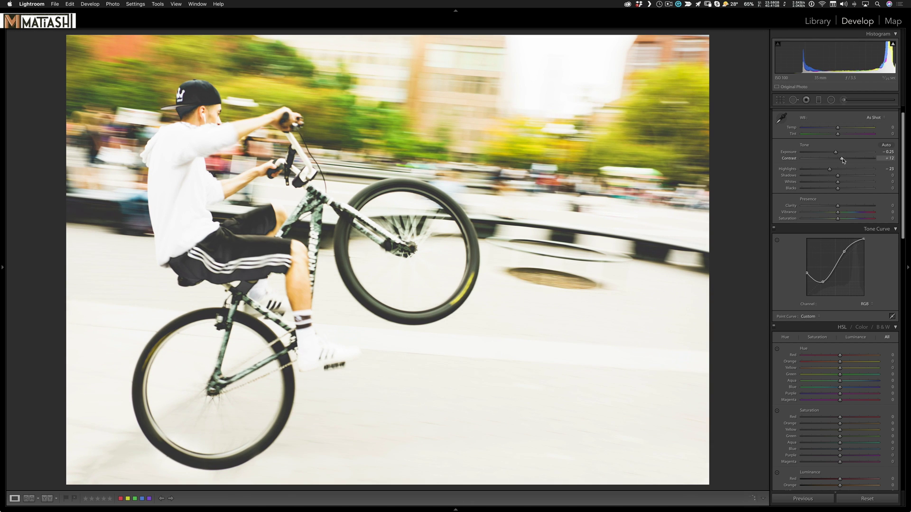
drag(838, 206, 842, 218)
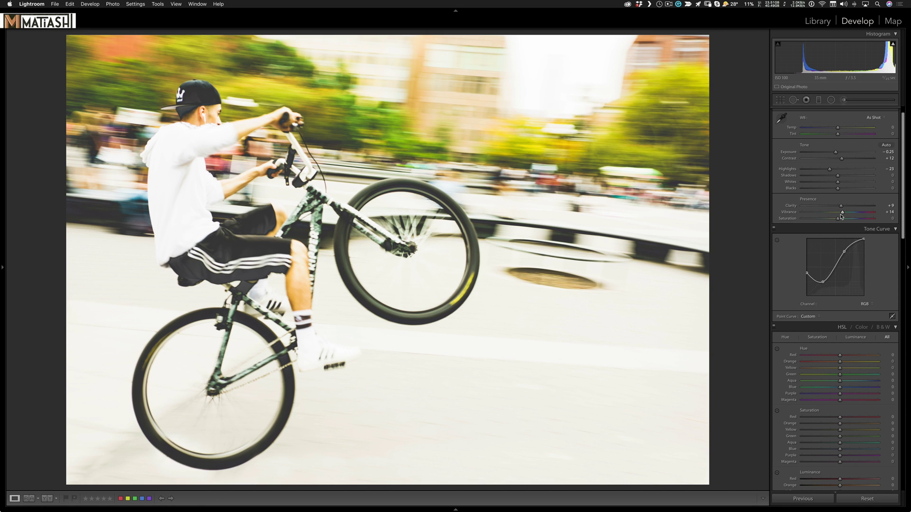
Step: Tint the shadows with Split Toning at Hue 240 and Saturation 34
scroll(841, 217, down, 10)
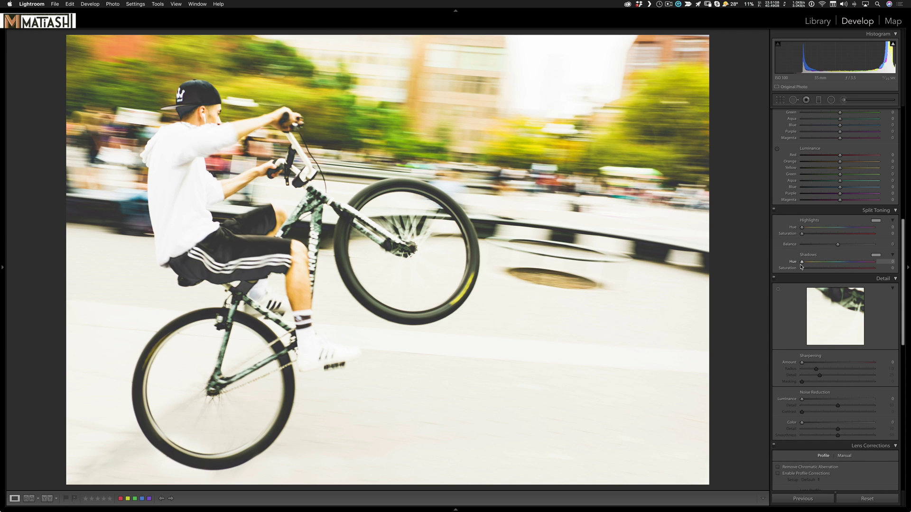
drag(801, 264, 848, 264)
key(alt)
mouse_move(848, 263)
mouse_down()
mouse_move(817, 265)
mouse_move(850, 270)
mouse_up()
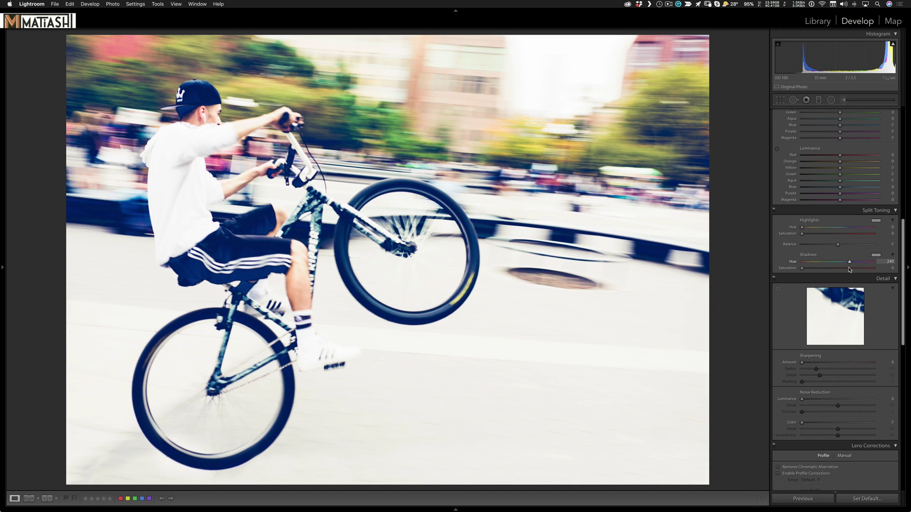
drag(849, 270, 827, 274)
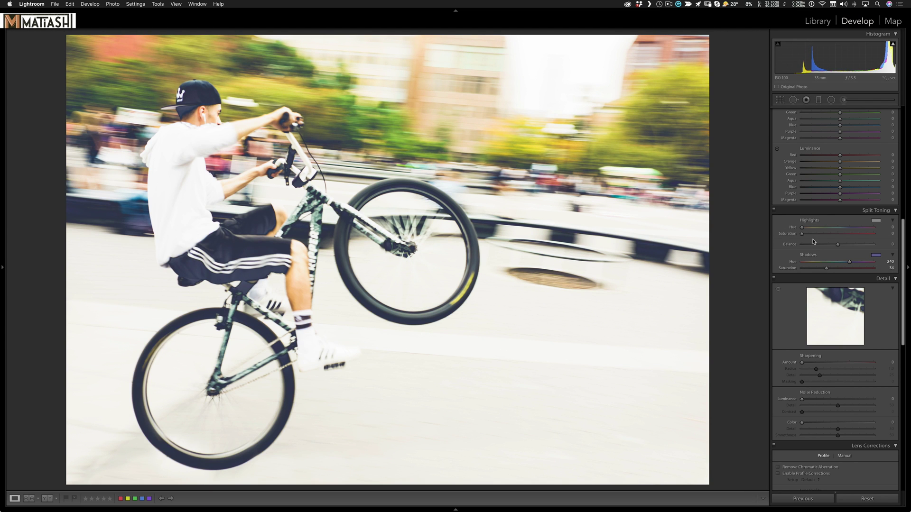
Step: Tint the highlights with Split Toning at Hue 51 and Saturation 36
key(alt)
drag(811, 231, 829, 238)
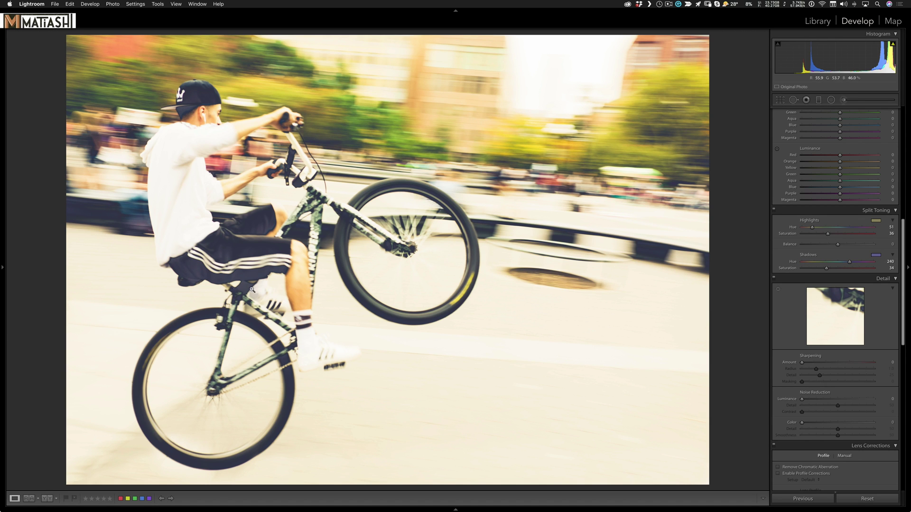
Step: Lower the black point of the RGB tone curve to about 32% output for less faded shadows
scroll(843, 222, up, 5)
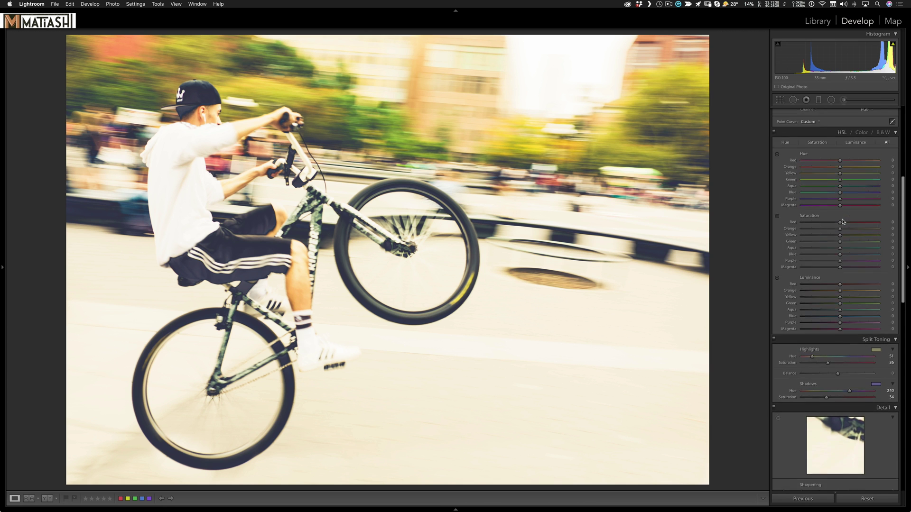
scroll(843, 221, up, 8)
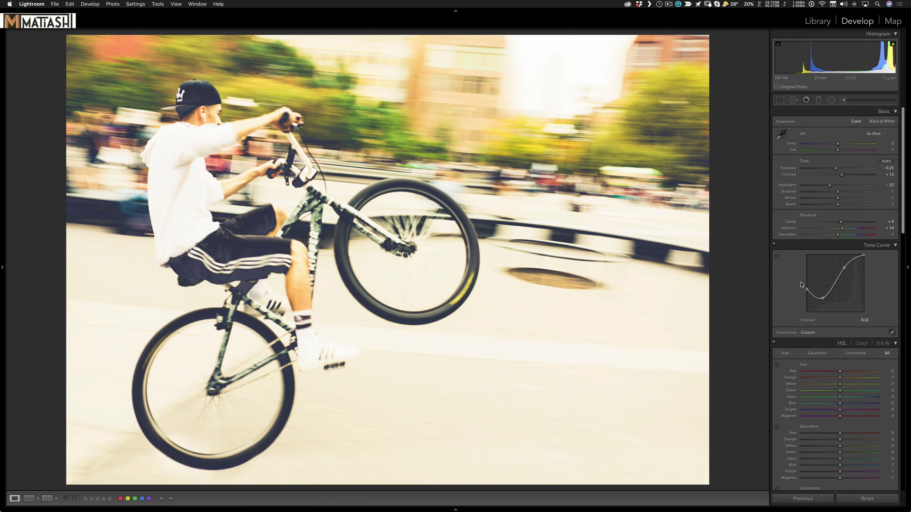
drag(806, 288, 806, 295)
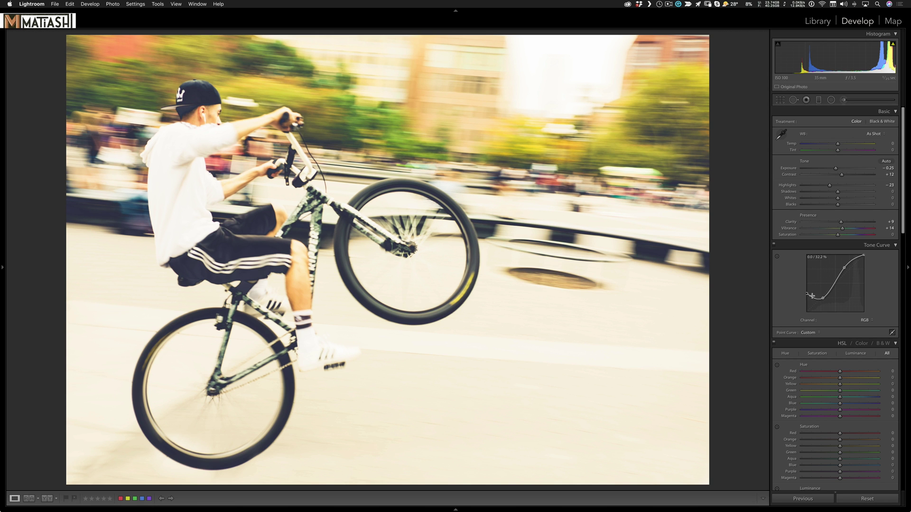
Step: Target the Detail preview on the rider's face and set the Sharpening Amount to 103
scroll(812, 304, down, 15)
scroll(818, 311, down, 3)
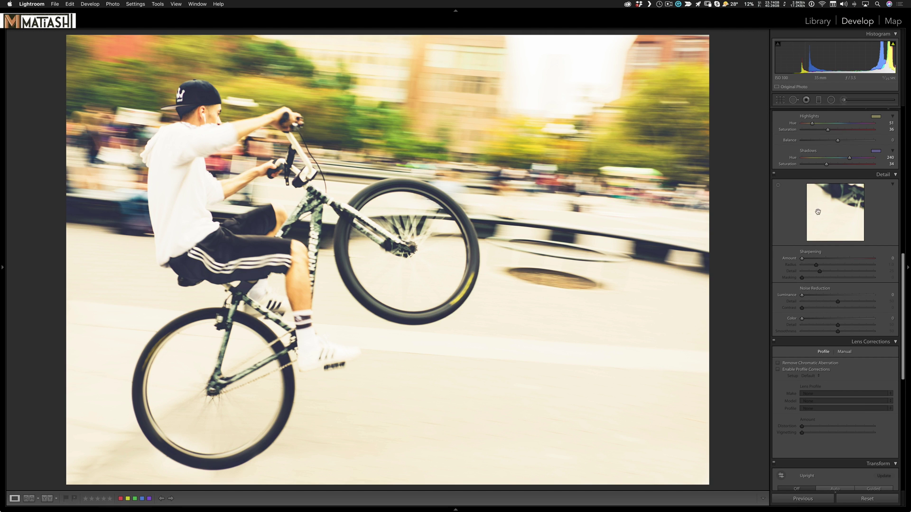
click(778, 186)
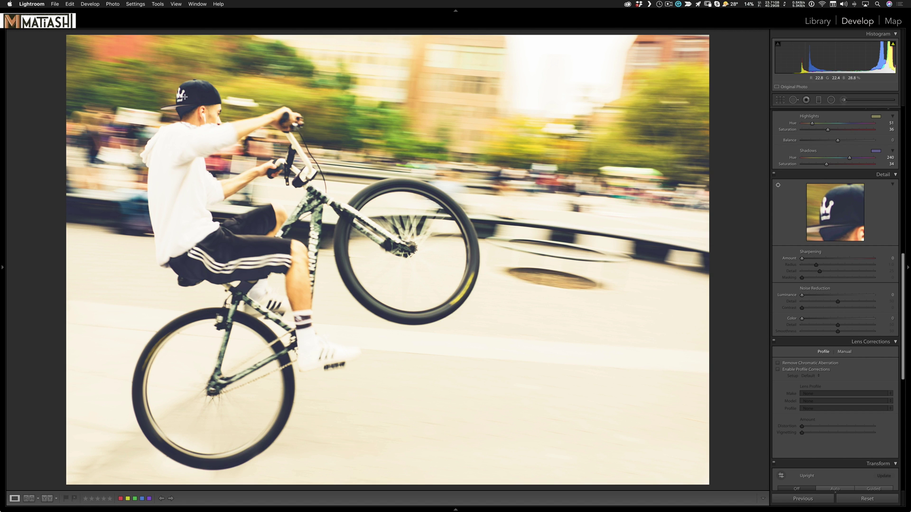
click(208, 116)
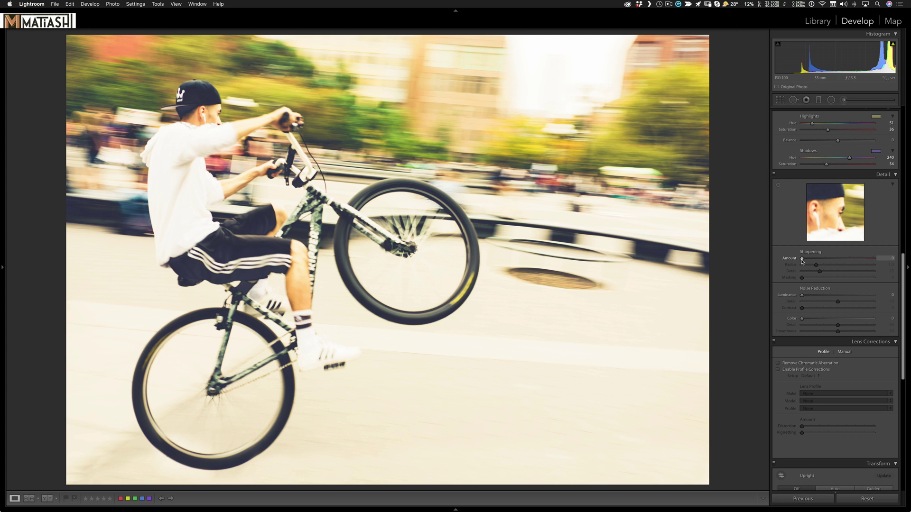
drag(802, 260, 807, 262)
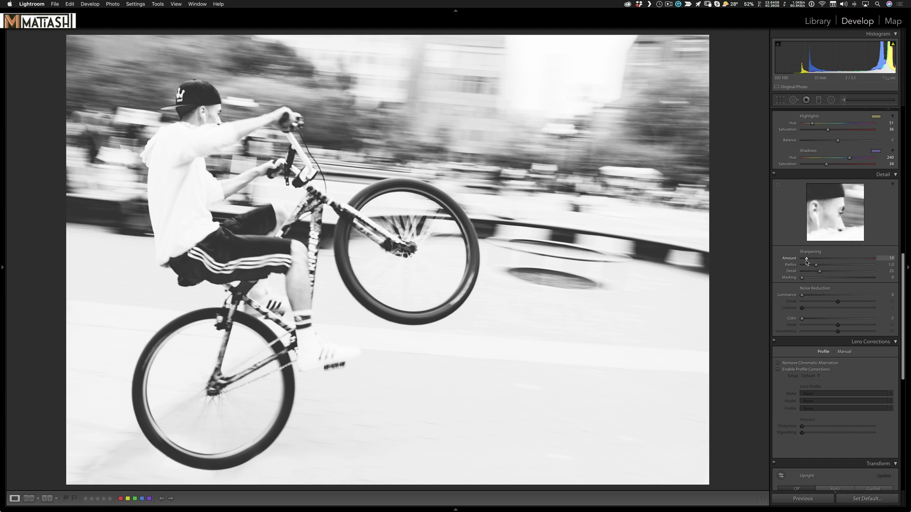
drag(806, 262, 852, 264)
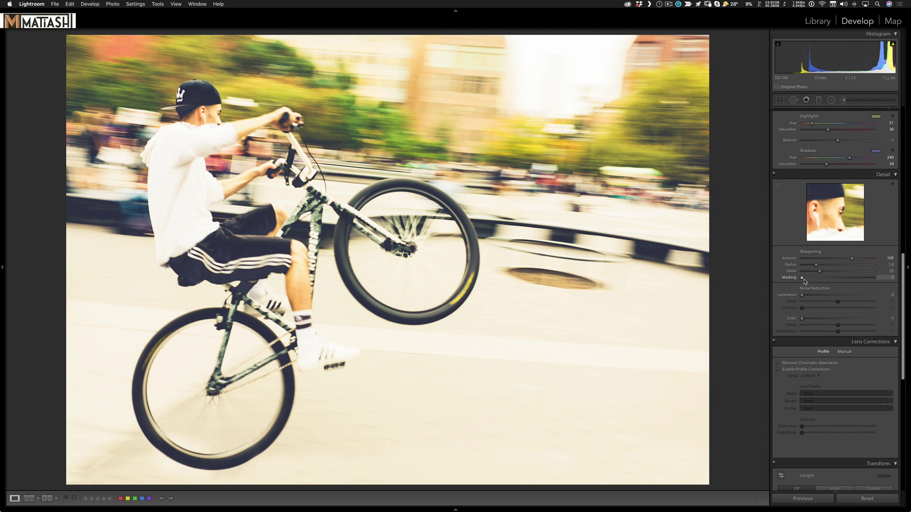
Step: Set the Sharpening Masking to about 25 while checking the edge mask, limiting sharpening to the edges
key(alt)
drag(802, 279, 820, 283)
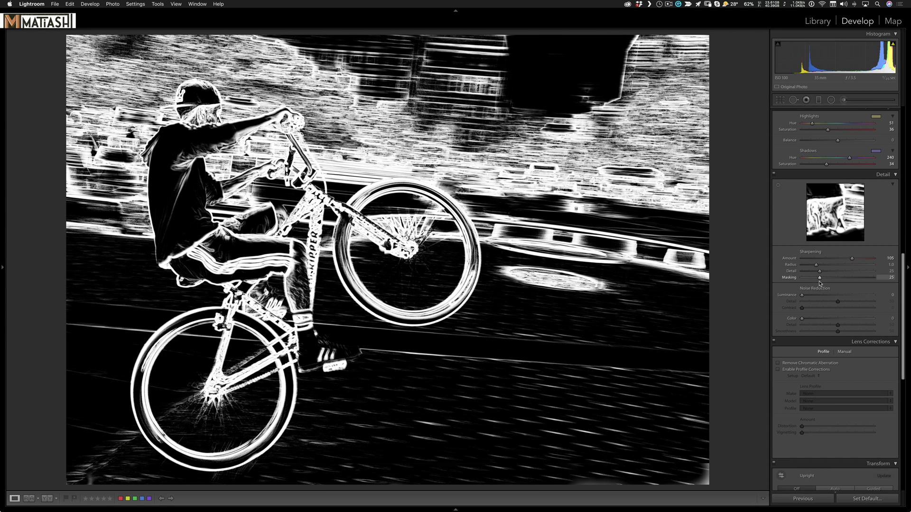
drag(819, 283, 821, 283)
Step: Cool the white balance slightly by setting Temp to −5
scroll(826, 282, up, 10)
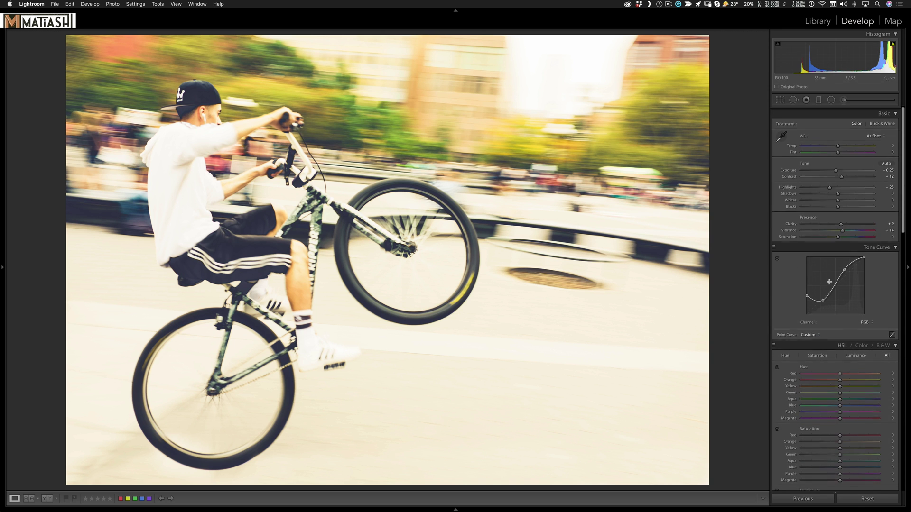
scroll(828, 282, down, 1)
drag(837, 146, 836, 147)
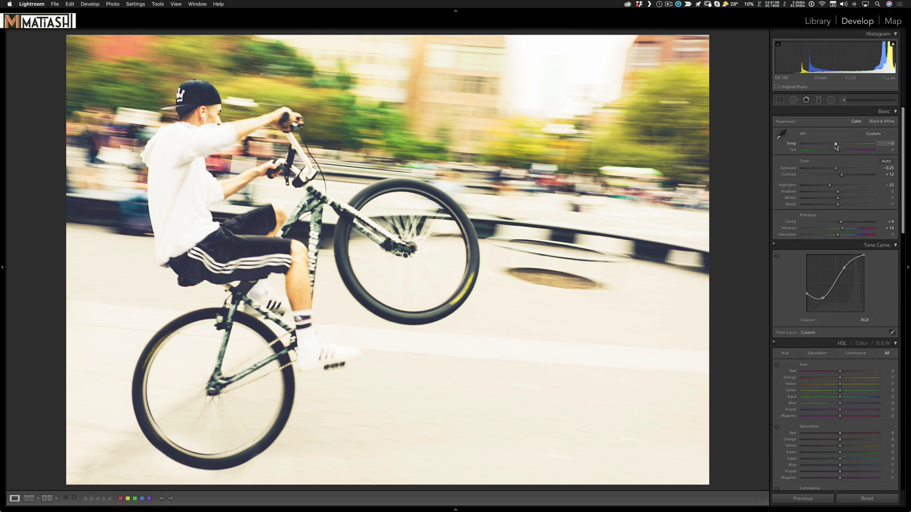
Step: Compare the photo before and after the Develop adjustments, ending on the edited version
key(backslash)
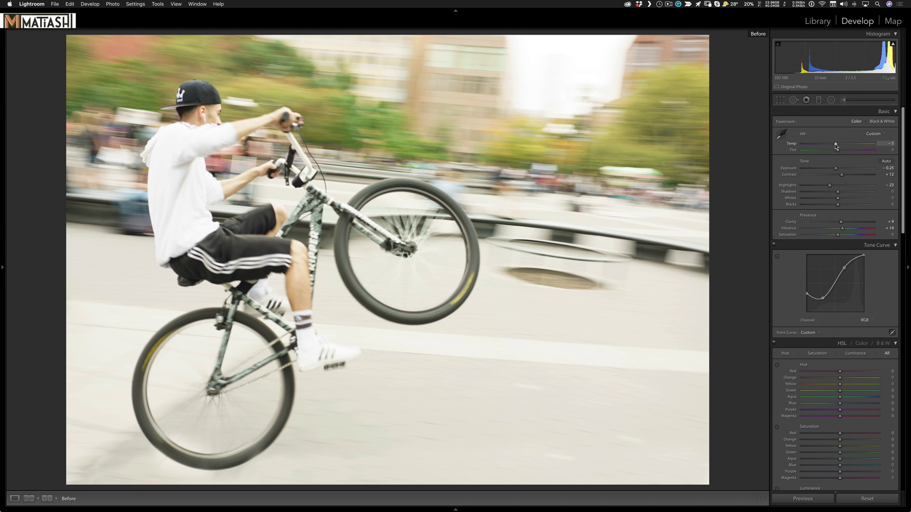
key(backslash)
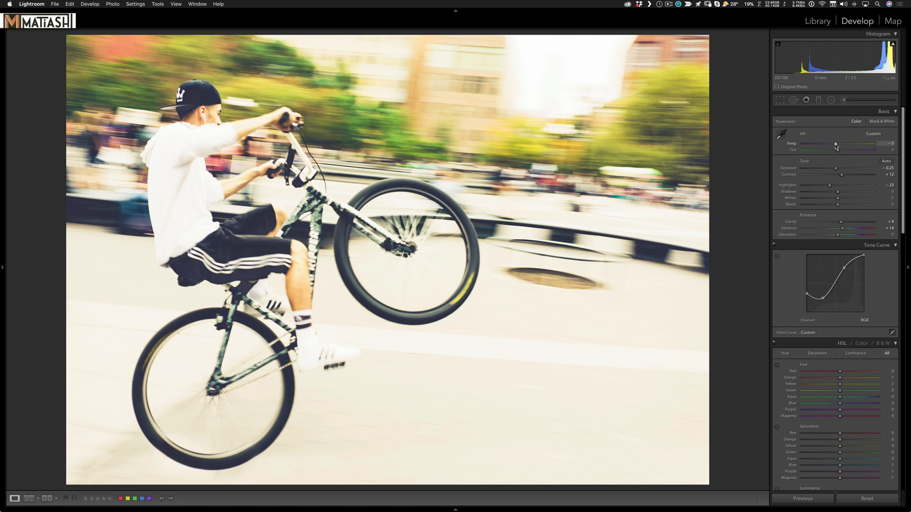
key(backslash)
key(backslash)
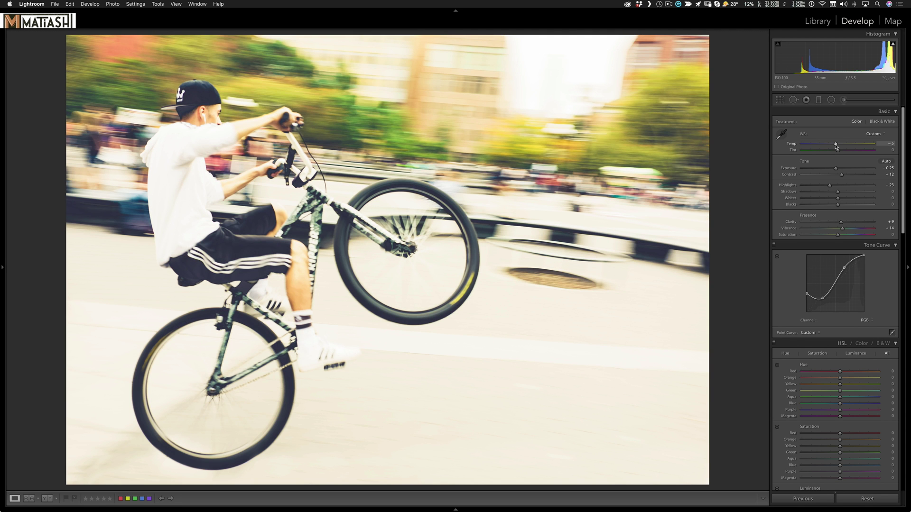